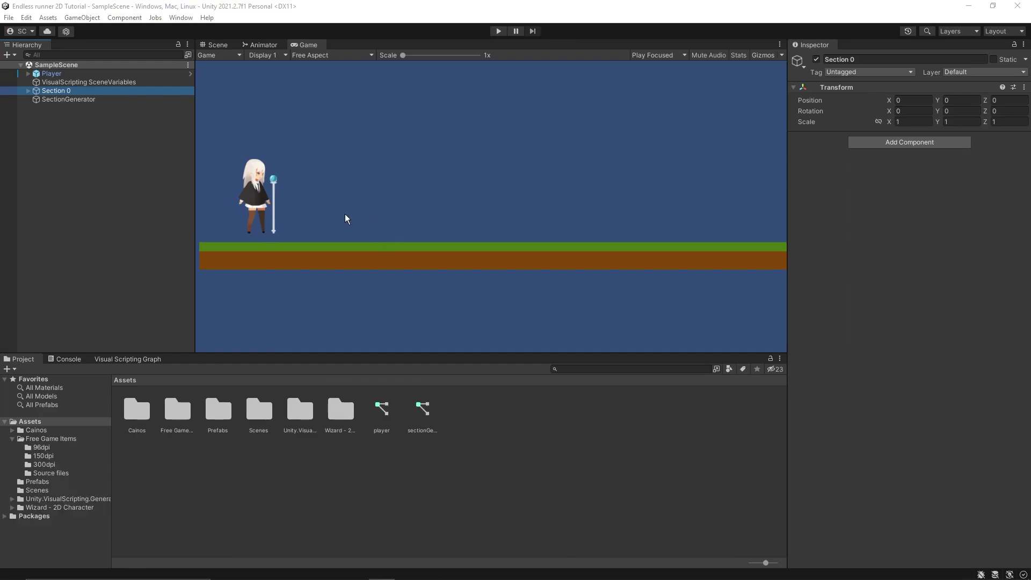
# Step: Play-test the runner, jumping across eleven gaps and platforms, then stop the game
pyautogui.click(217, 44)
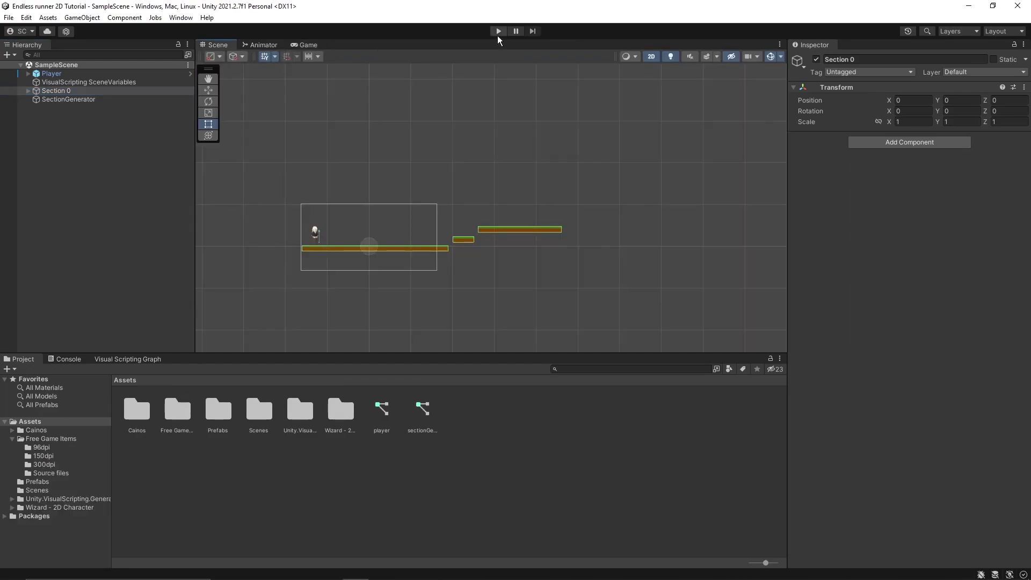
pyautogui.click(498, 31)
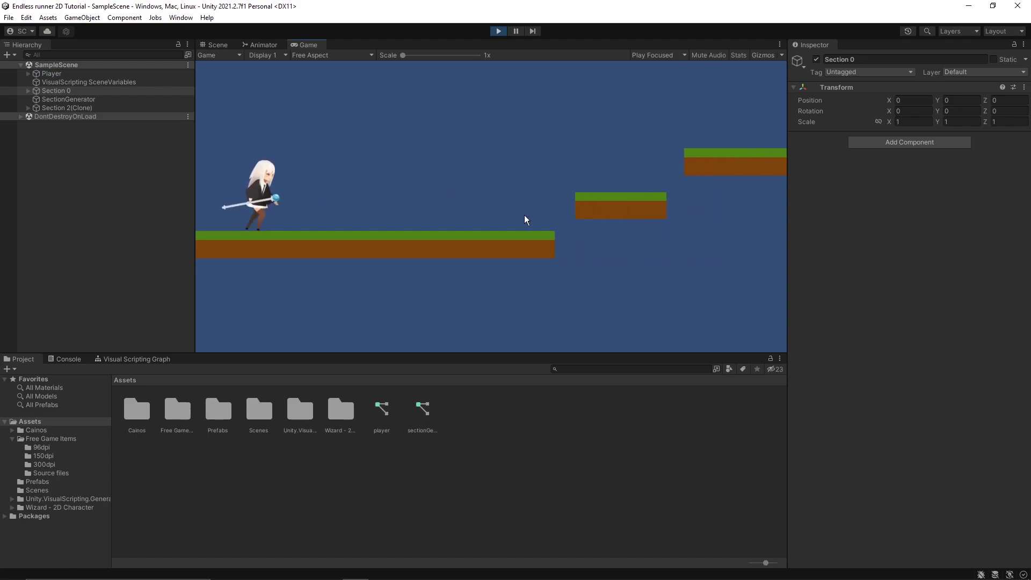
pyautogui.press('space')
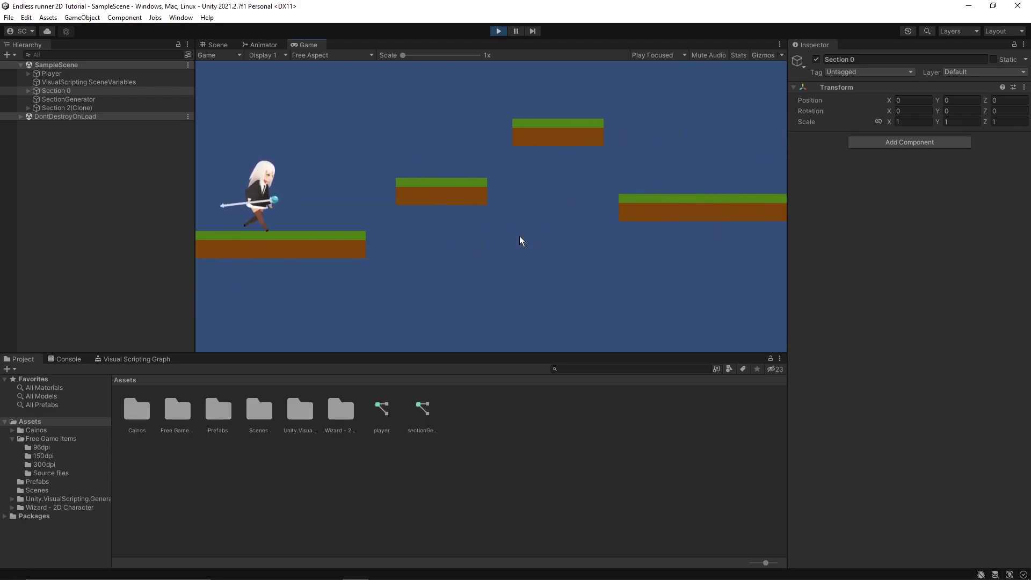
pyautogui.press('space')
pyautogui.press('space')
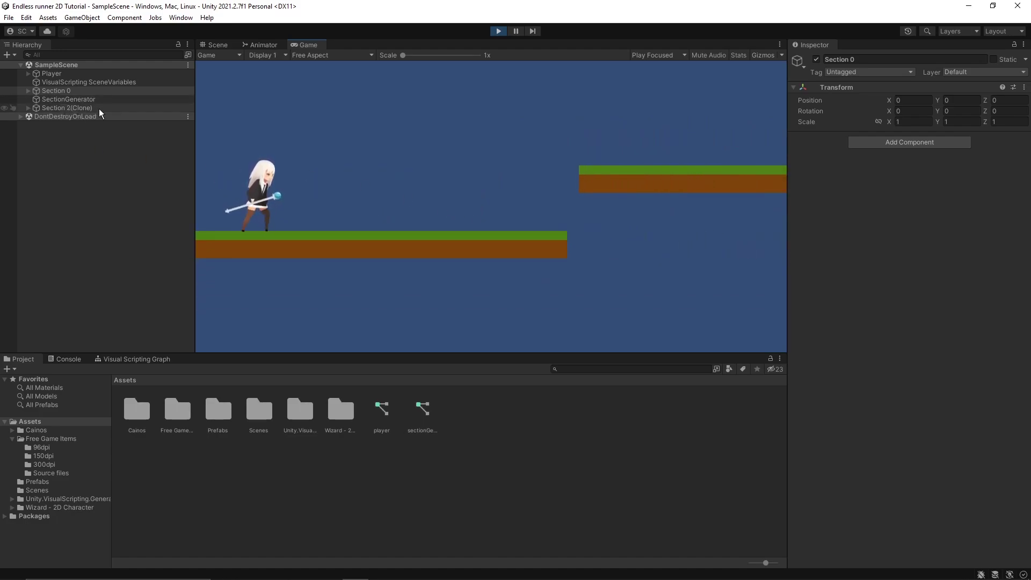
pyautogui.press('space')
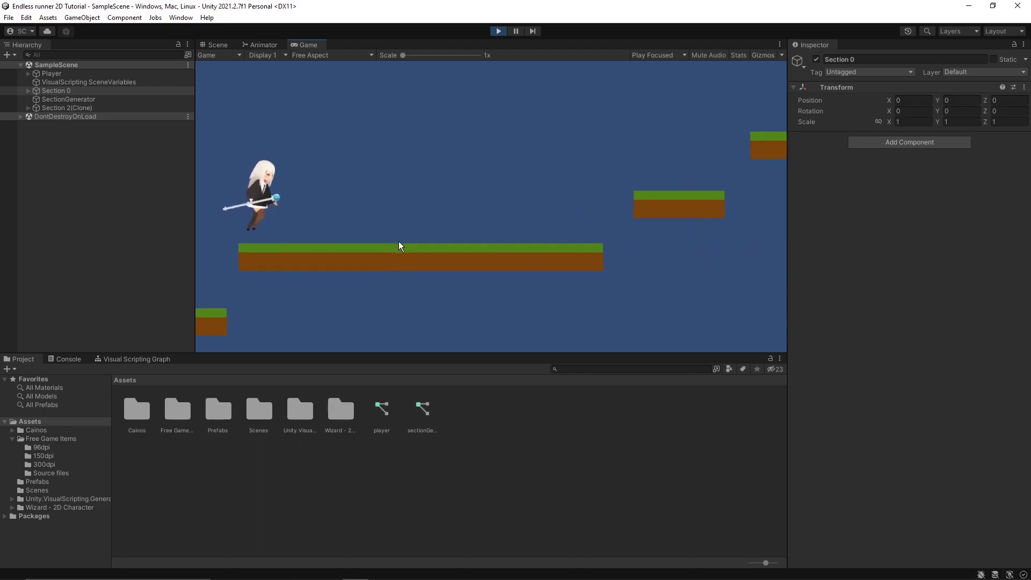
pyautogui.press('space')
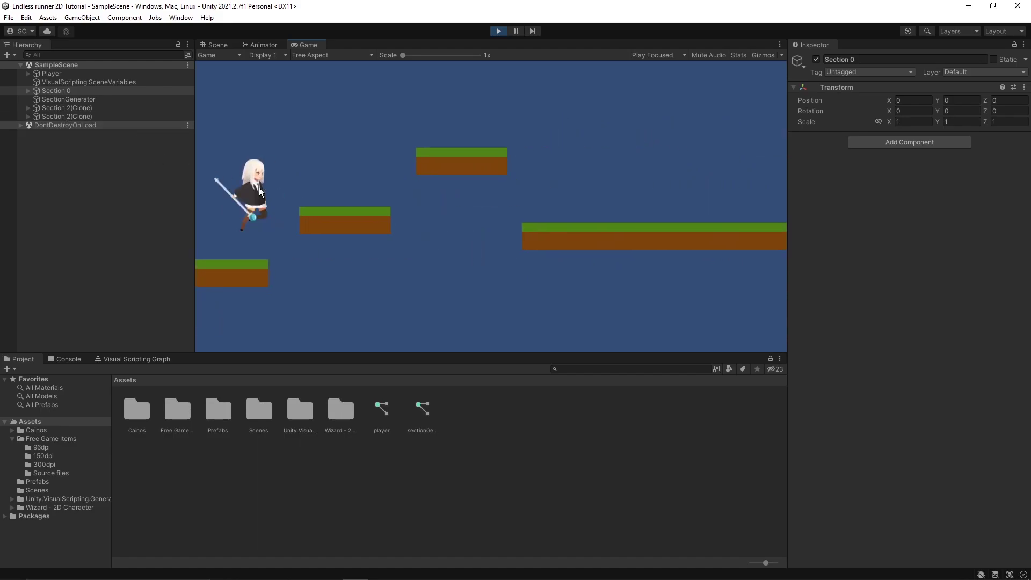
pyautogui.press('space')
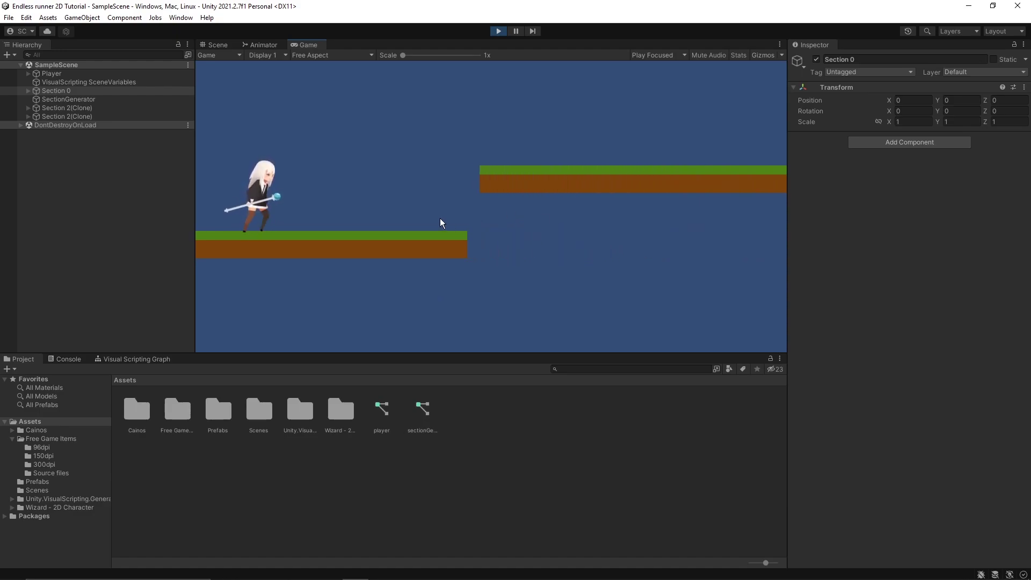
pyautogui.press('space')
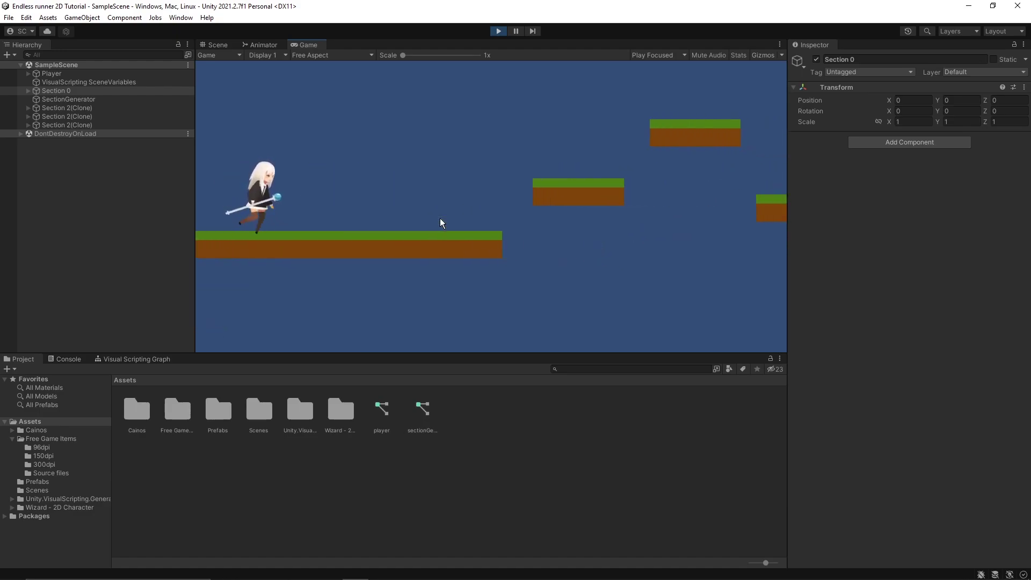
pyautogui.press('space')
pyautogui.press('space')
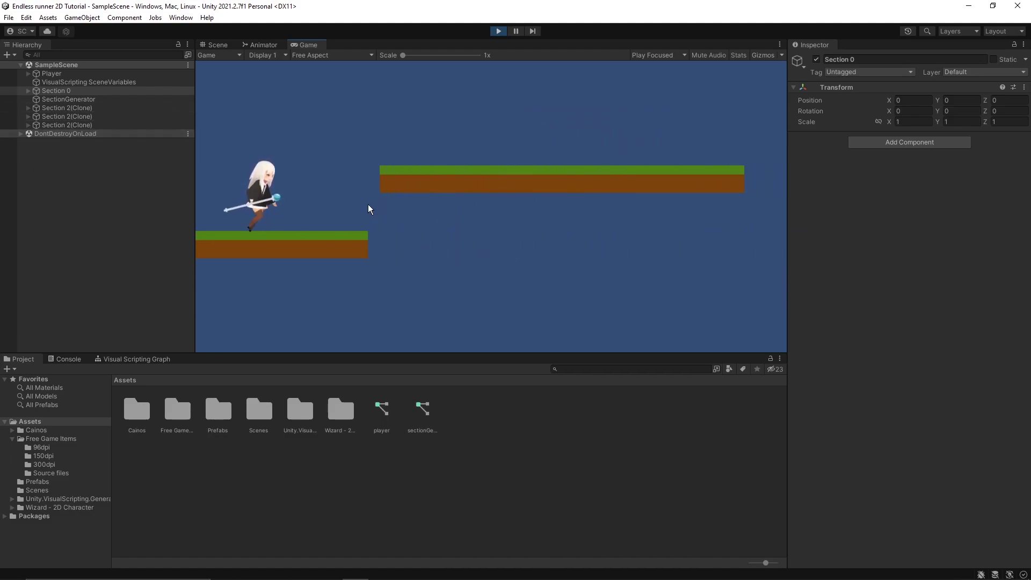
pyautogui.press('space')
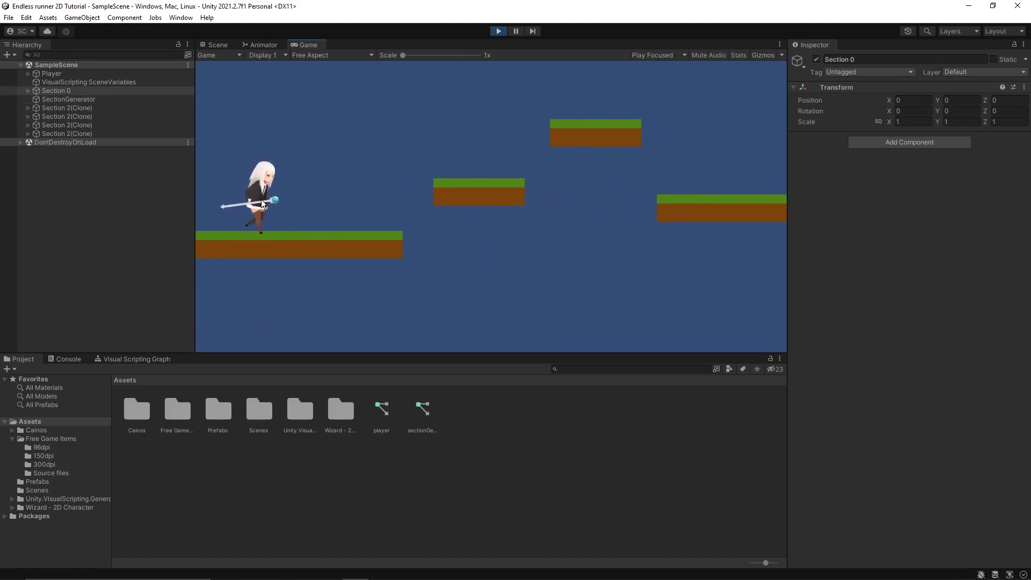
pyautogui.press('space')
pyautogui.press('space')
pyautogui.press('space')
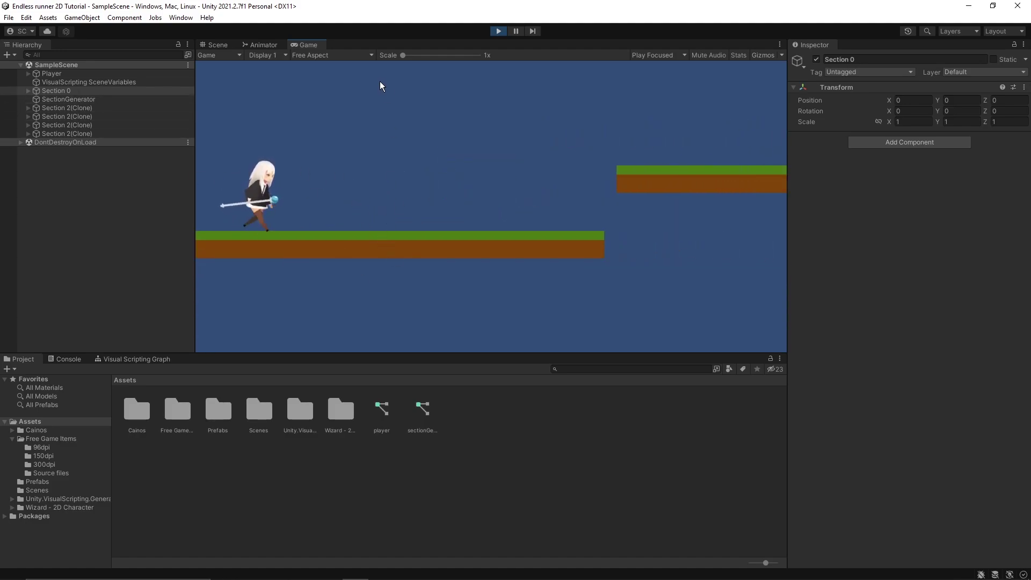
pyautogui.press('space')
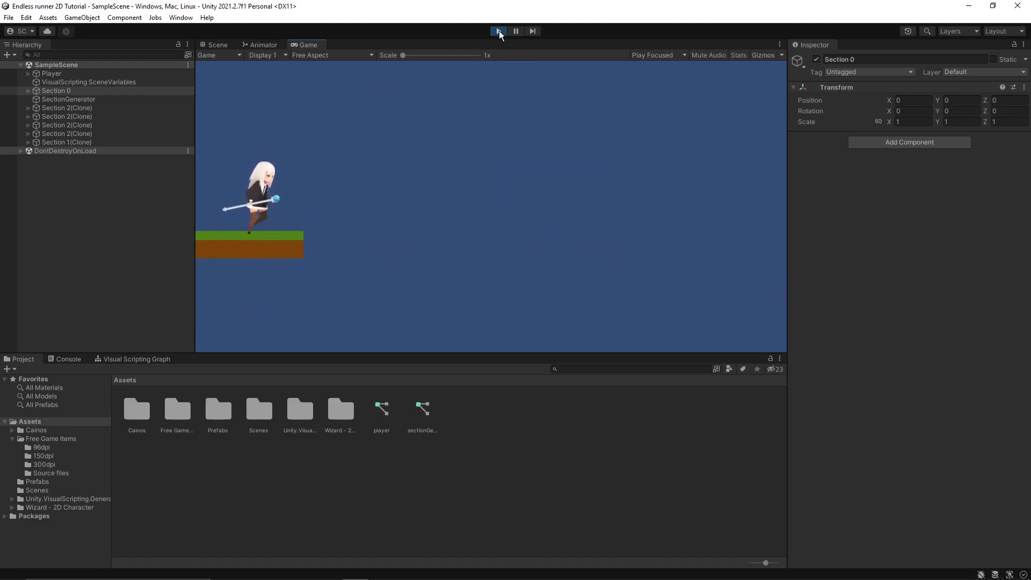
pyautogui.press('space')
pyautogui.click(498, 31)
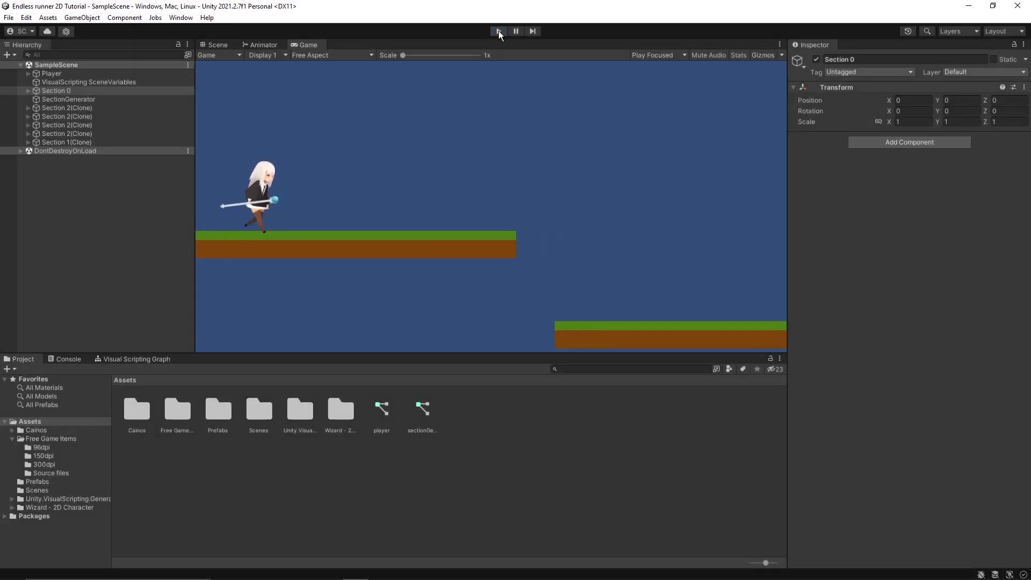
# Step: Select Section 0 and add a Script Machine component to it
pyautogui.click(82, 119)
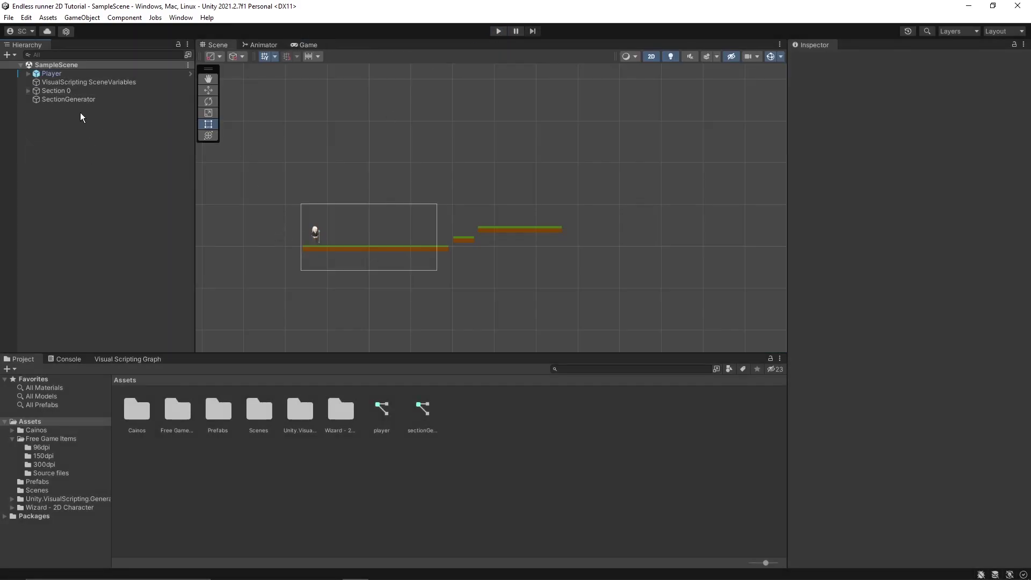
pyautogui.click(79, 90)
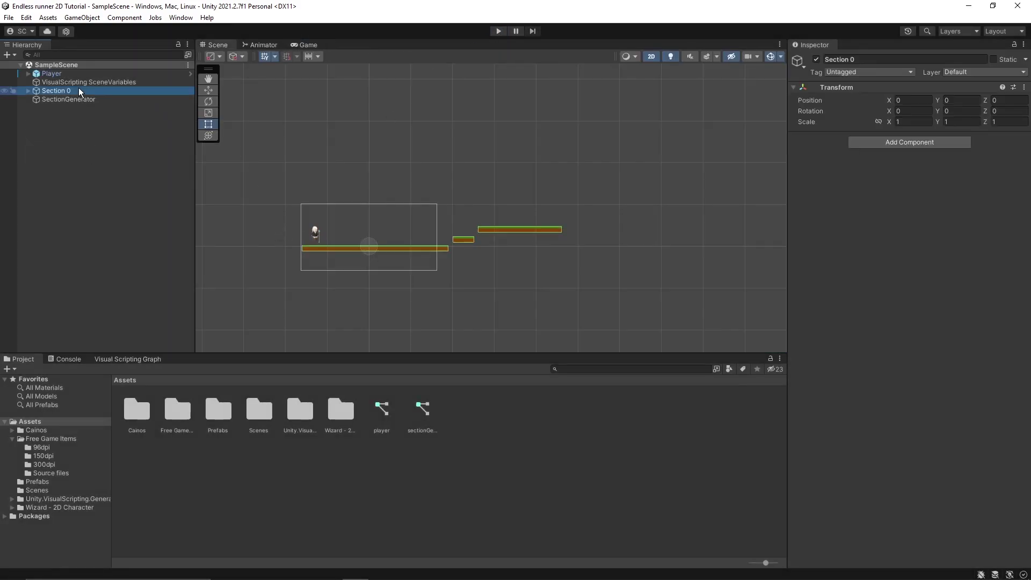
pyautogui.click(910, 151)
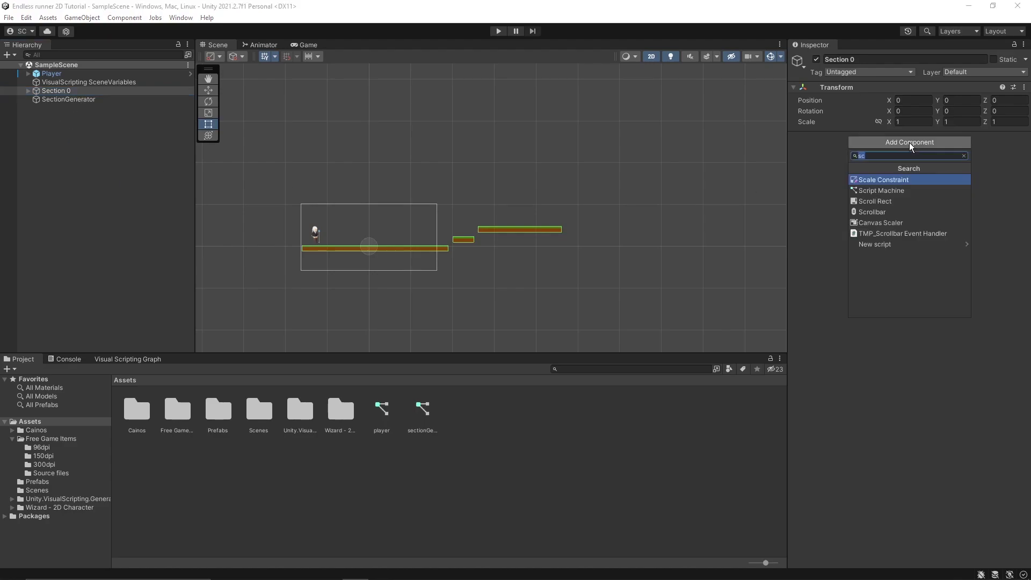
pyautogui.click(910, 182)
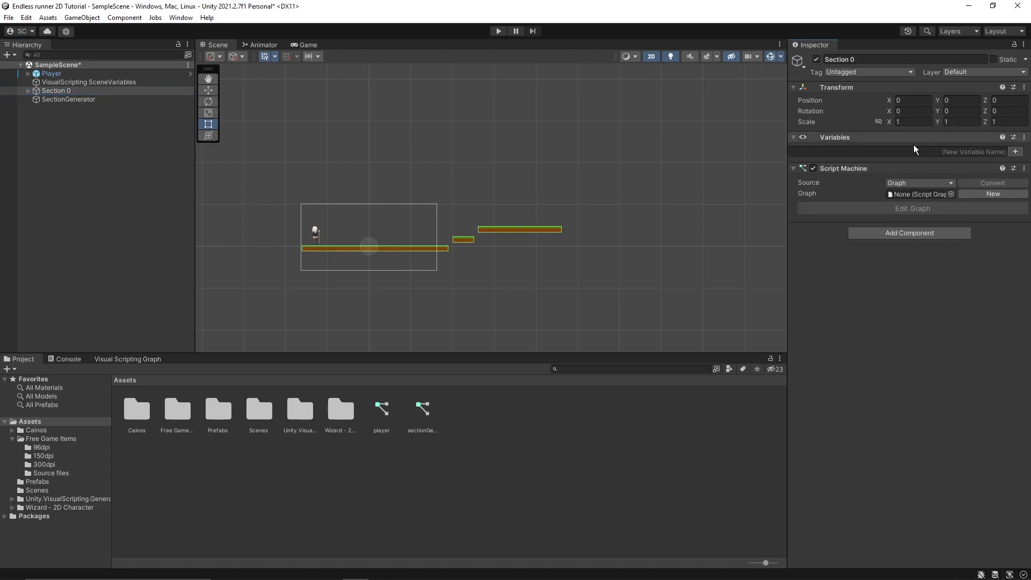
# Step: Create and save a new script graph asset named destroySections, then open it
pyautogui.click(1003, 195)
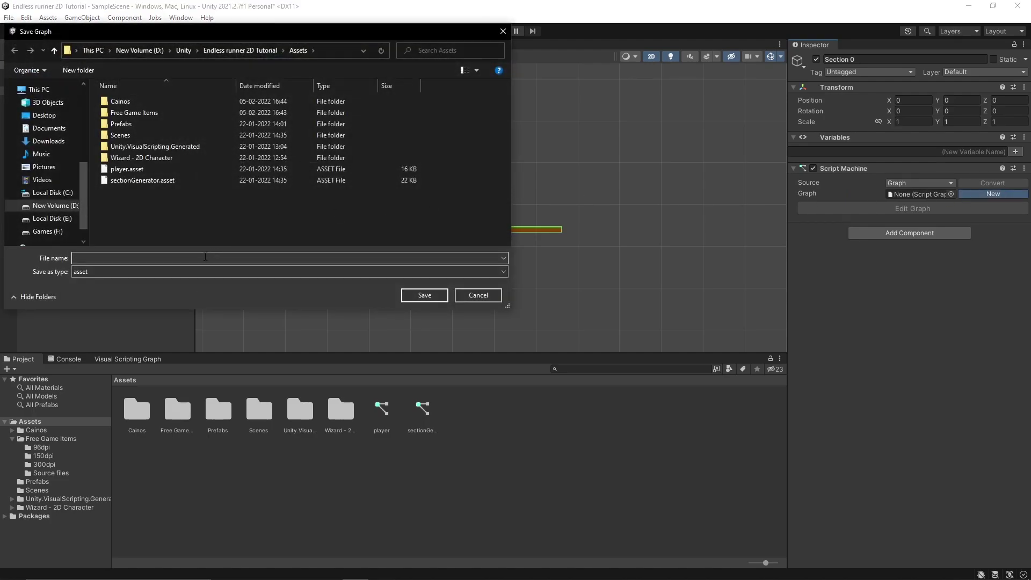
pyautogui.write('destroySections')
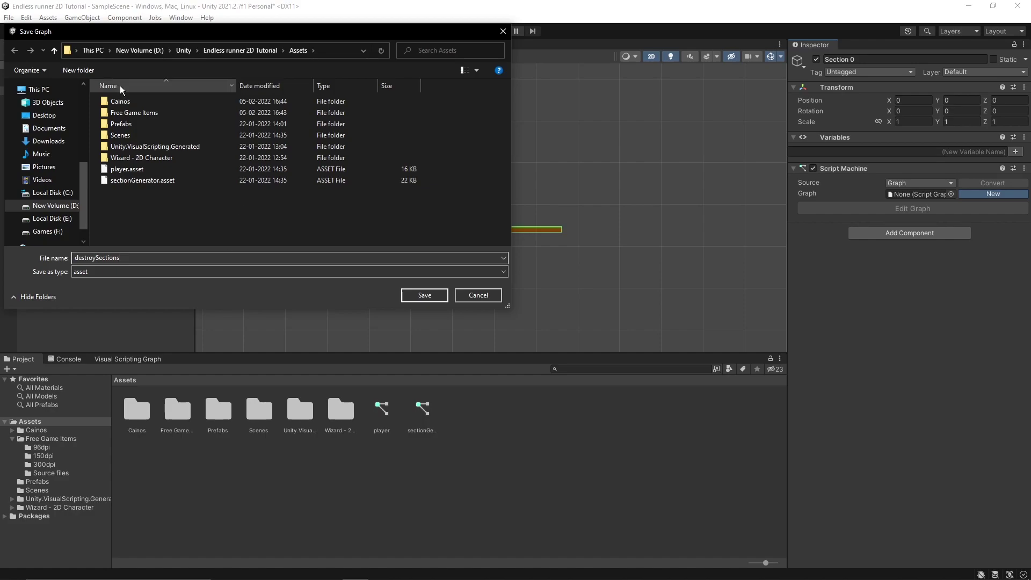
pyautogui.click(421, 294)
pyautogui.click(964, 236)
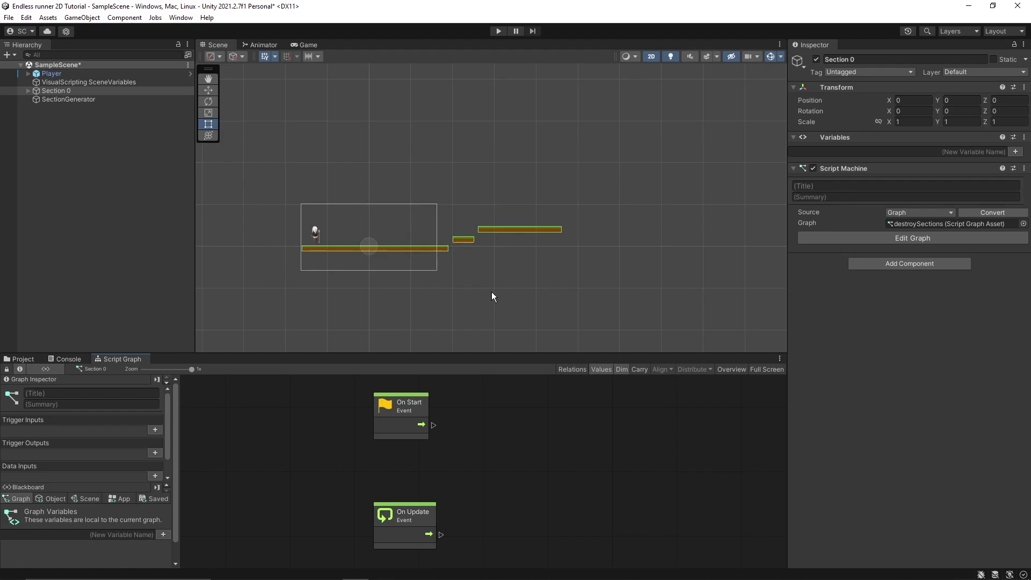
# Step: Wire a Game Object: Destroy (Obj, T) node to fire from On Start
pyautogui.moveTo(434, 424); pyautogui.dragTo(582, 424)
pyautogui.write('on de')
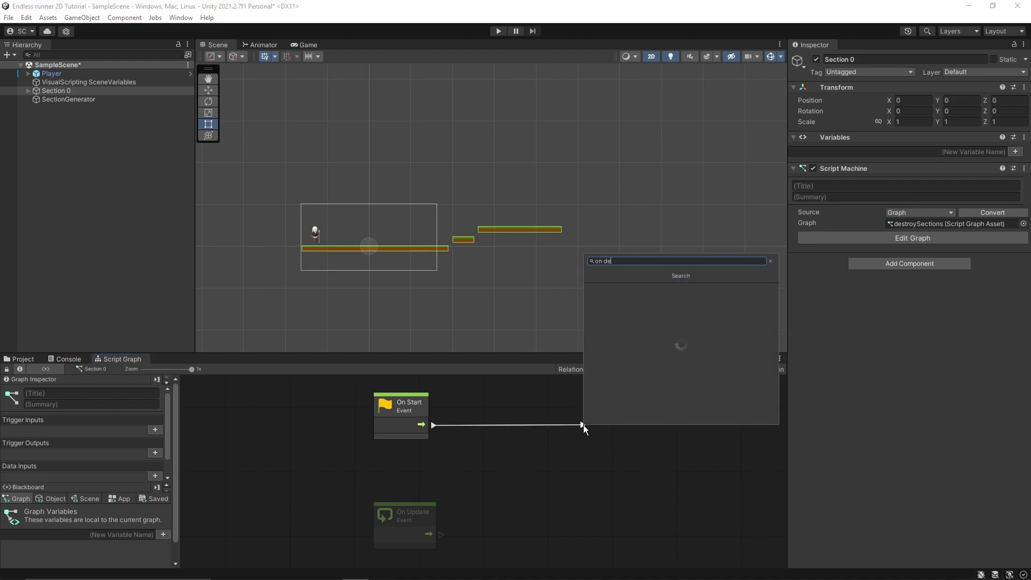
pyautogui.press('BackSpace')
pyautogui.press('BackSpace')
pyautogui.write('destroy')
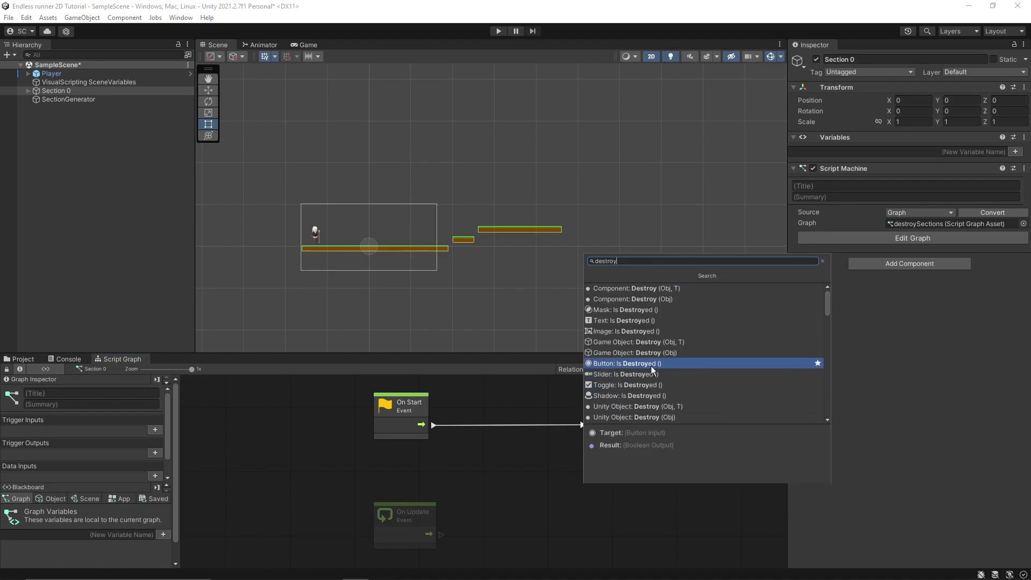
pyautogui.click(651, 342)
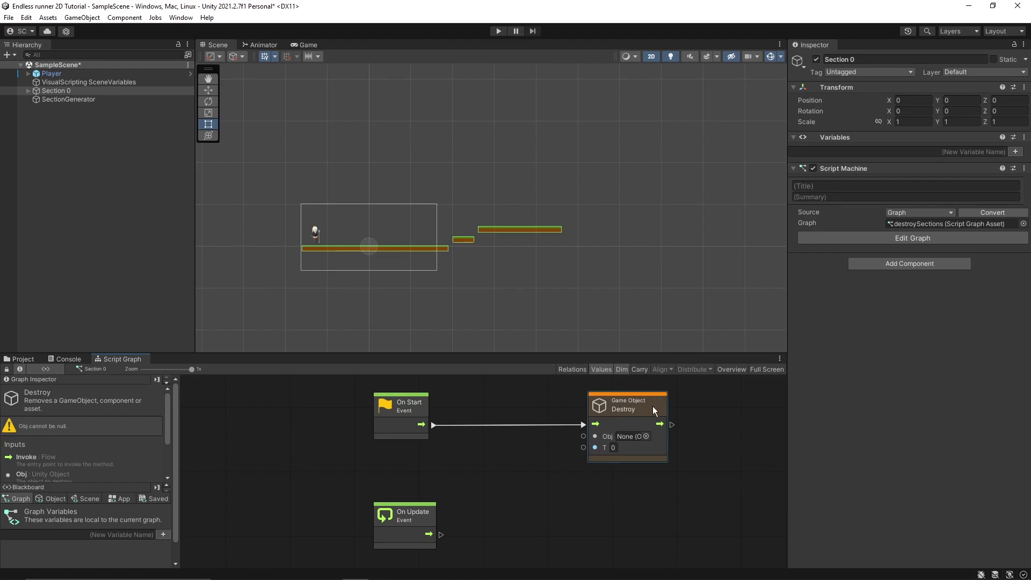
# Step: Feed a This node into Destroy's Obj input and set its delay T to 15
pyautogui.moveTo(655, 409); pyautogui.dragTo(656, 408)
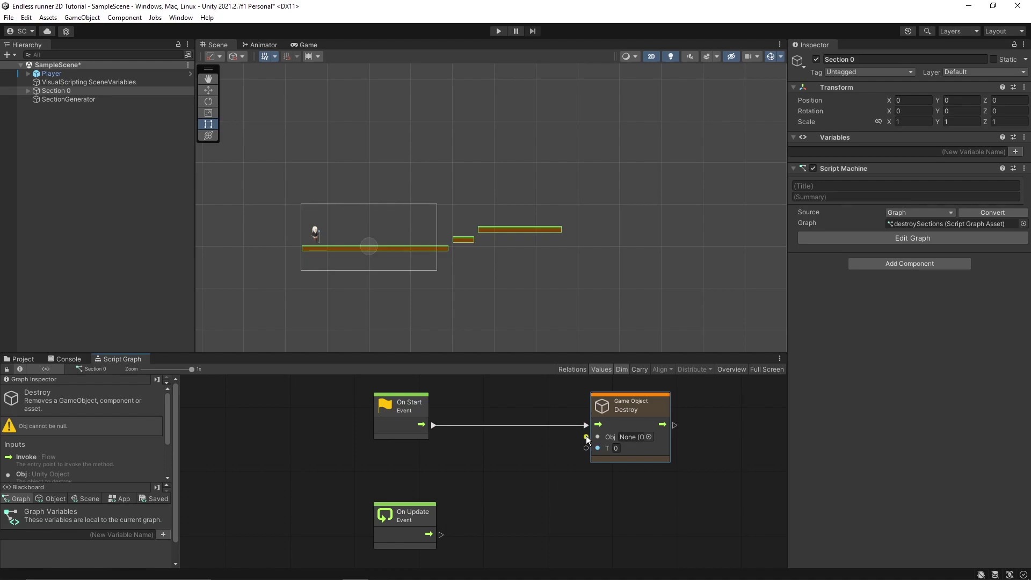
pyautogui.moveTo(585, 440); pyautogui.dragTo(497, 469)
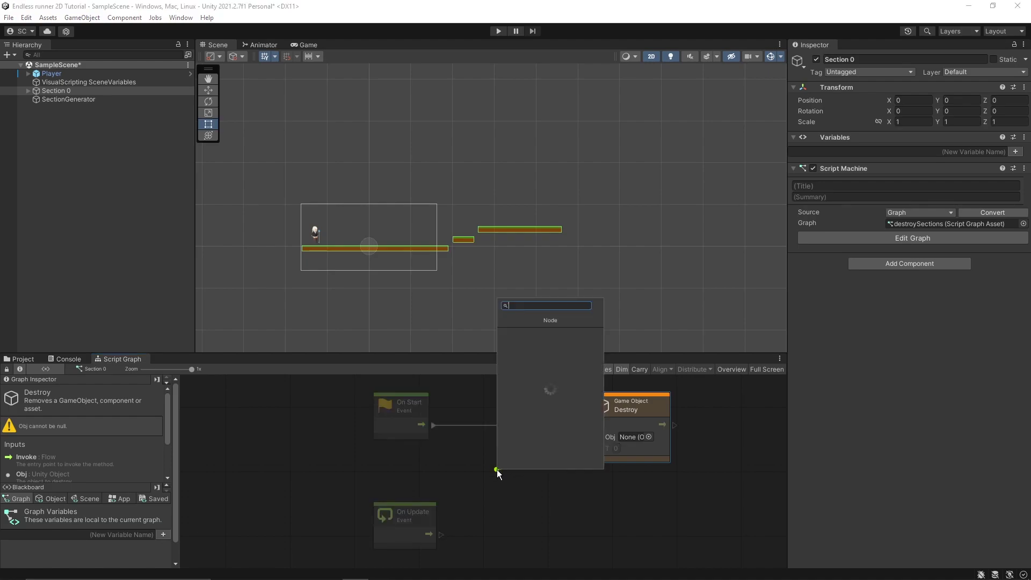
pyautogui.write('this')
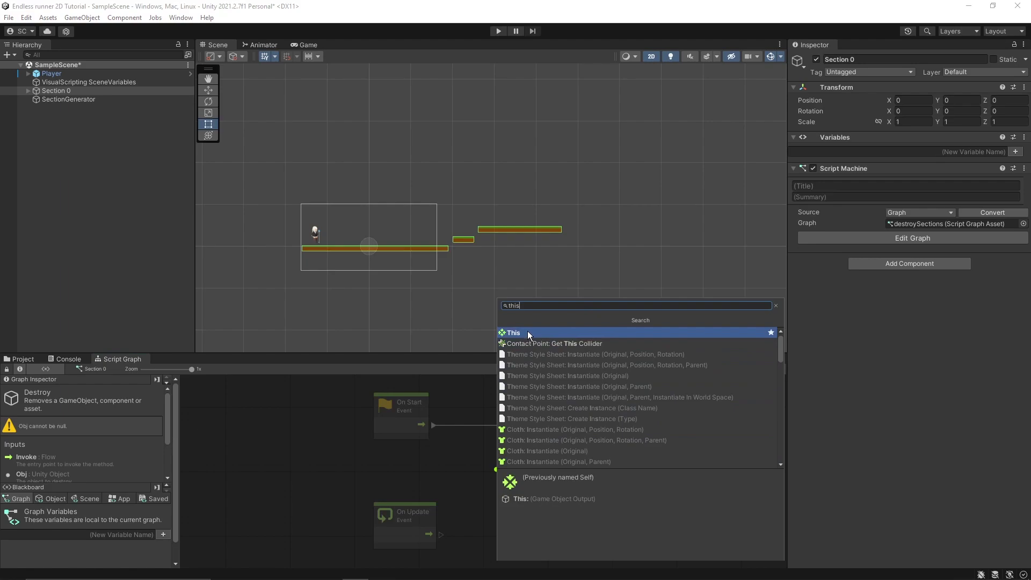
pyautogui.click(527, 332)
pyautogui.moveTo(486, 449); pyautogui.dragTo(528, 448)
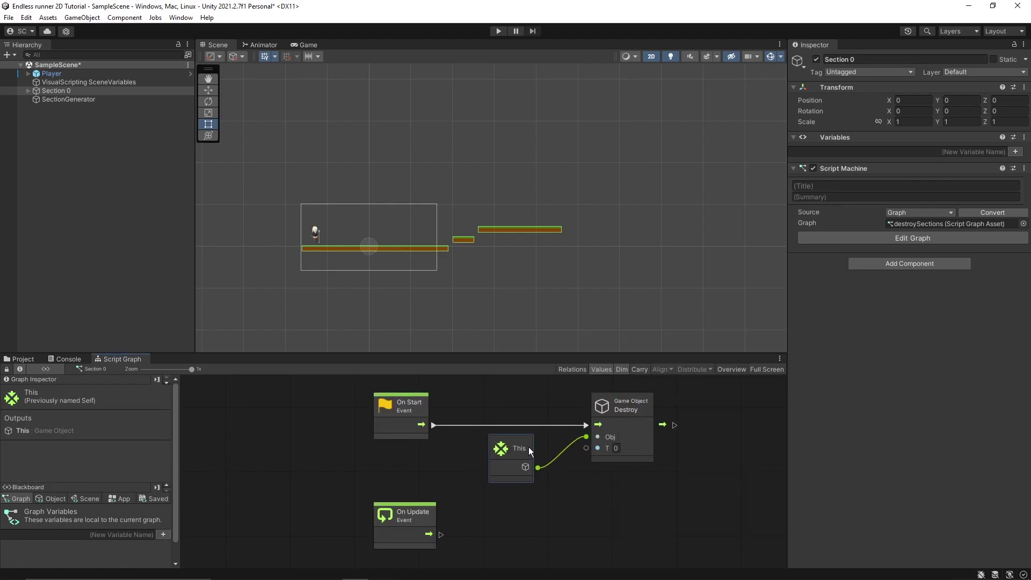
pyautogui.click(616, 447)
pyautogui.write('15')
pyautogui.moveTo(615, 421); pyautogui.dragTo(633, 420)
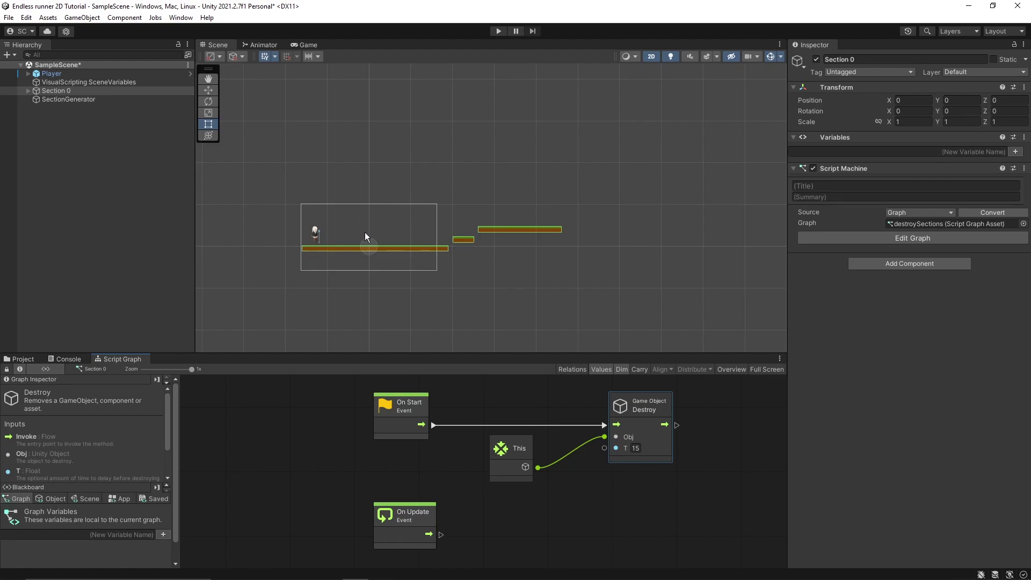
# Step: Deselect the Destroy node and start the game in Play mode
pyautogui.click(27, 90)
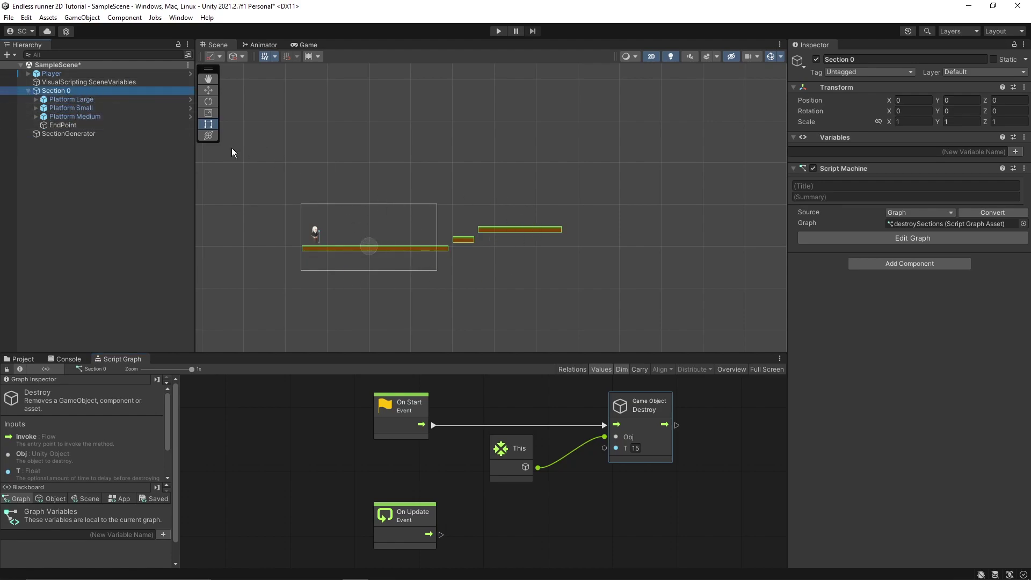
pyautogui.click(28, 91)
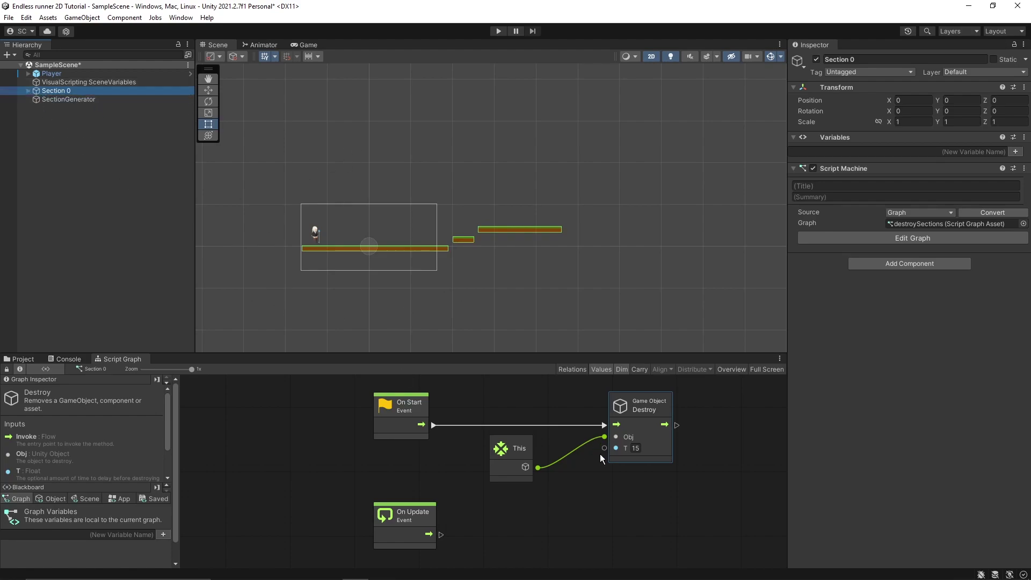
pyautogui.click(738, 449)
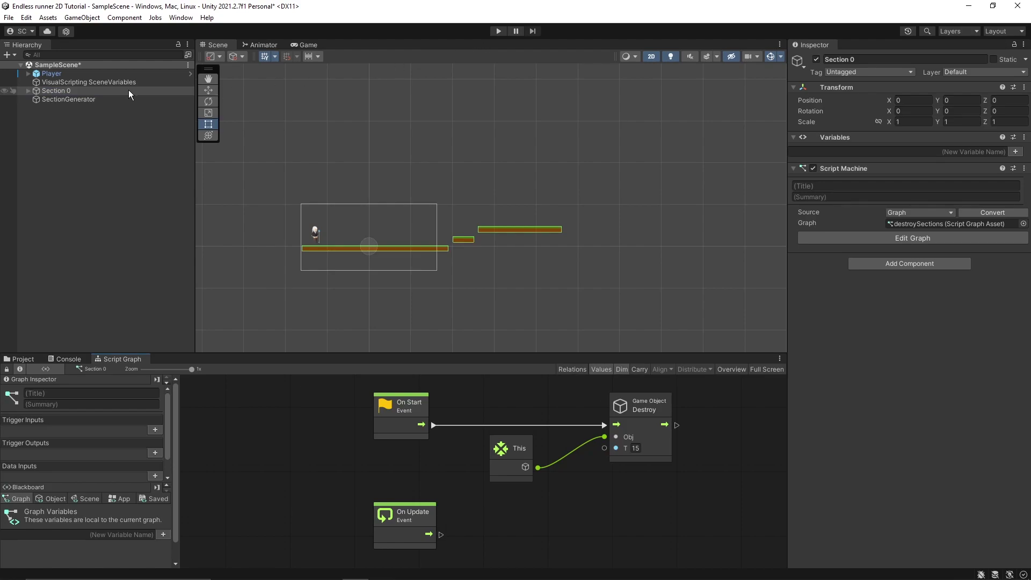
pyautogui.click(498, 30)
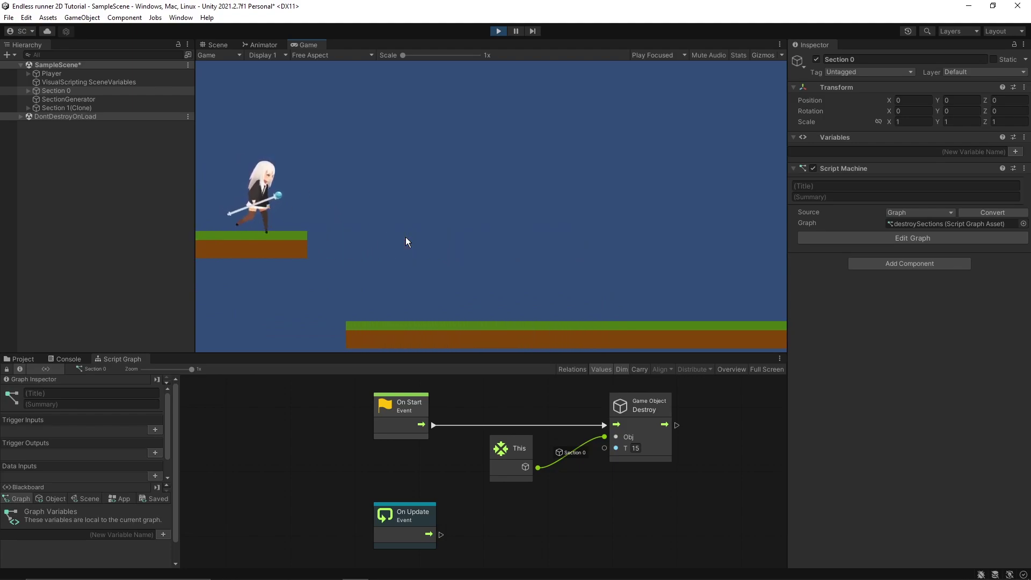
# Step: Jump the character across five gaps while Section 0 disappears, then stop Play mode
pyautogui.press('space')
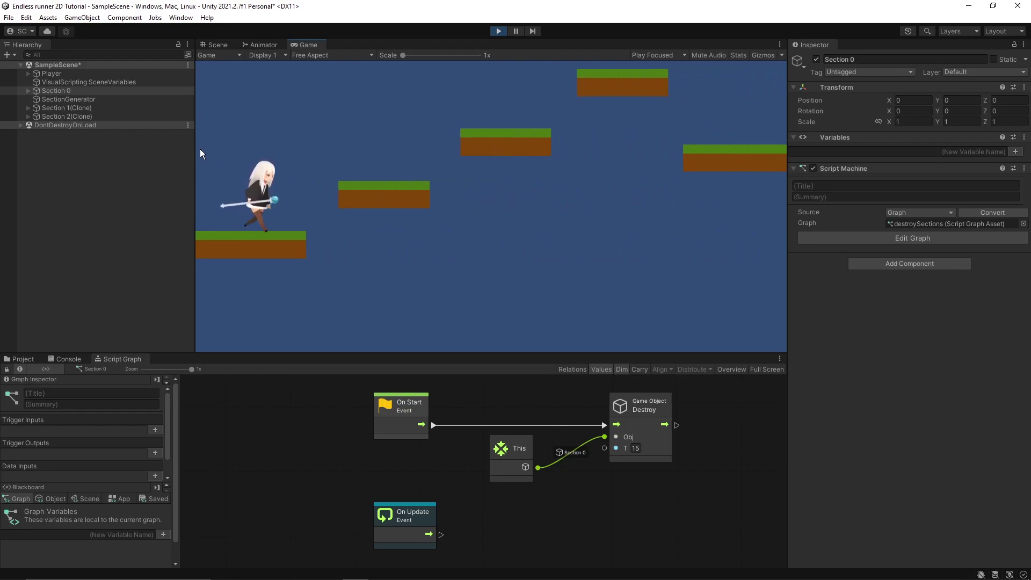
pyautogui.press('space')
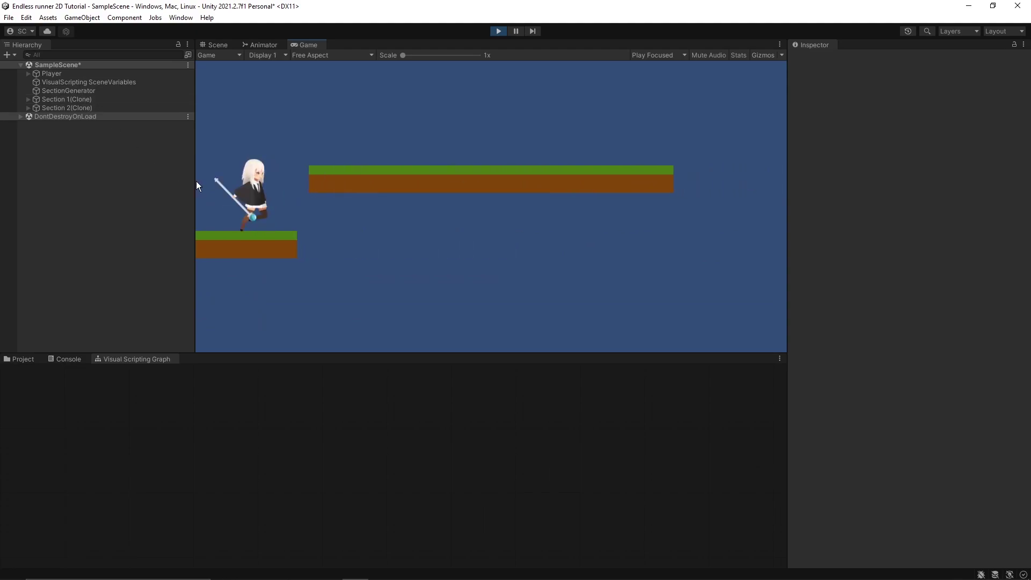
pyautogui.press('space')
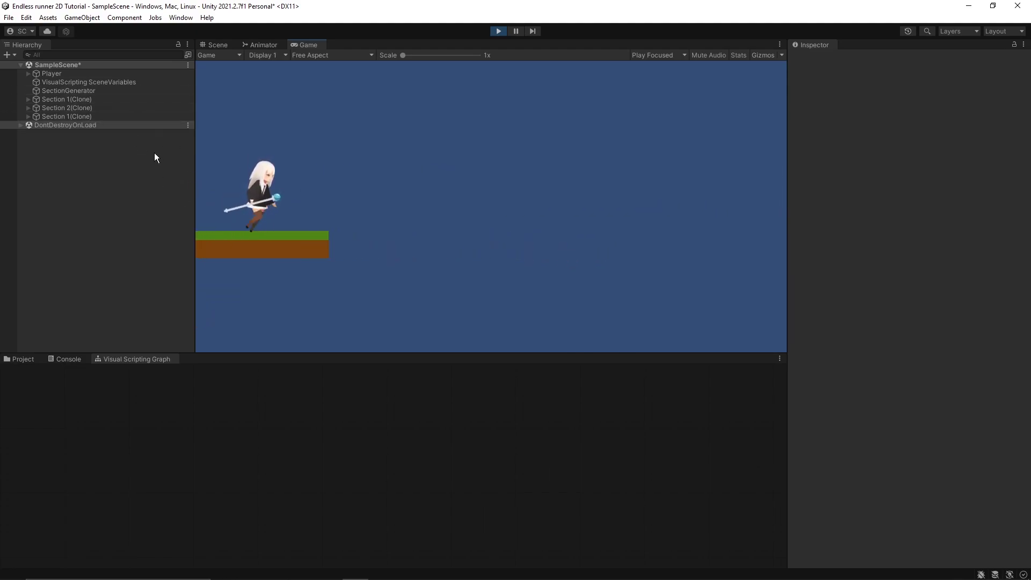
pyautogui.press('space')
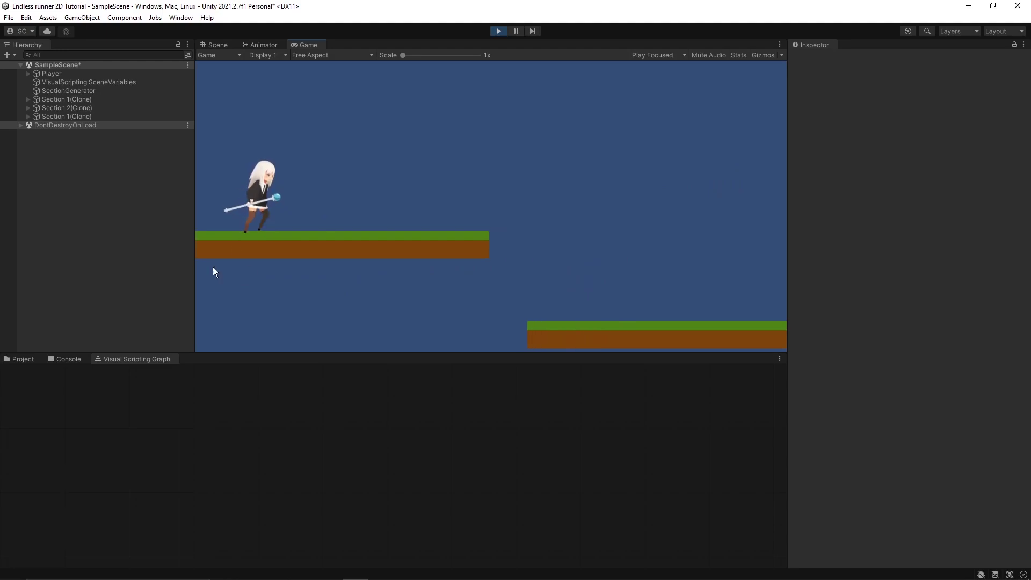
pyautogui.press('space')
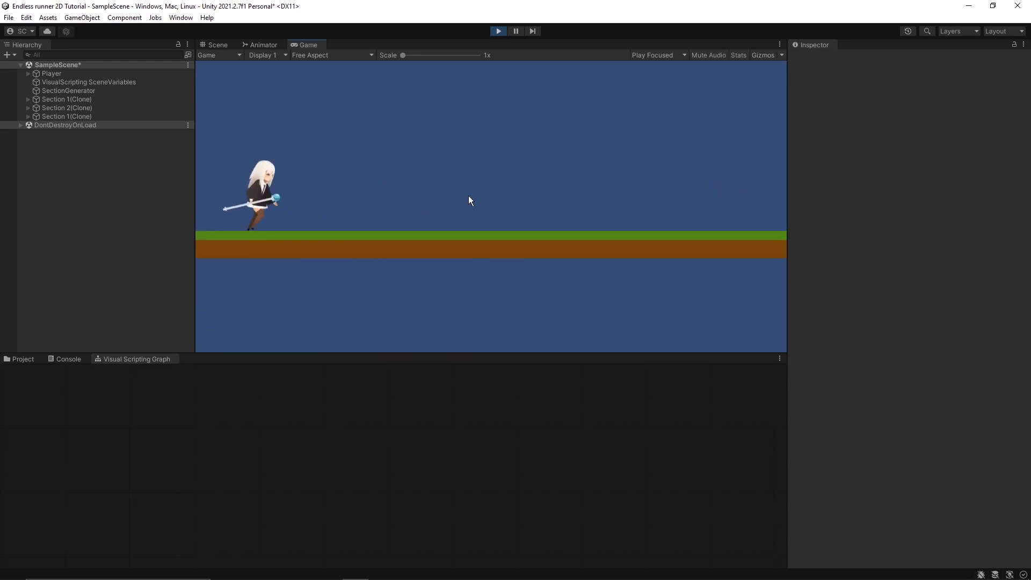
pyautogui.click(499, 31)
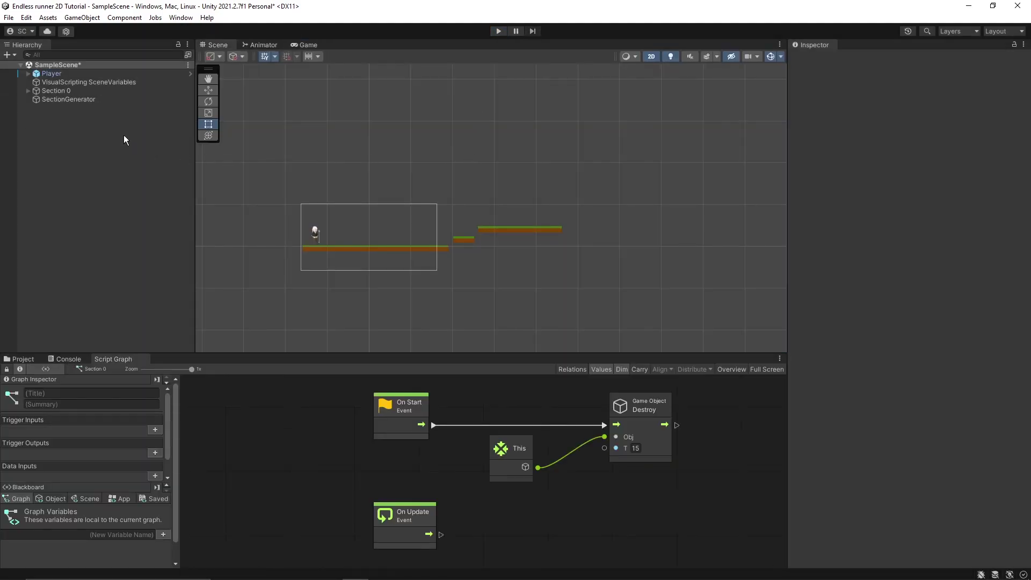
# Step: Select Section 0 and show the Assets folder in the Project panel
pyautogui.click(98, 90)
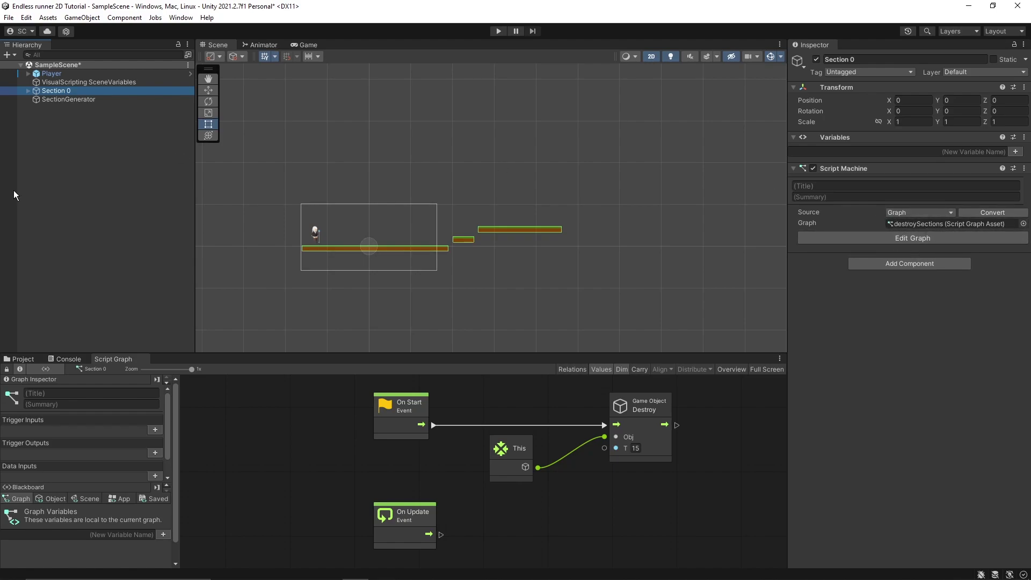
pyautogui.click(19, 359)
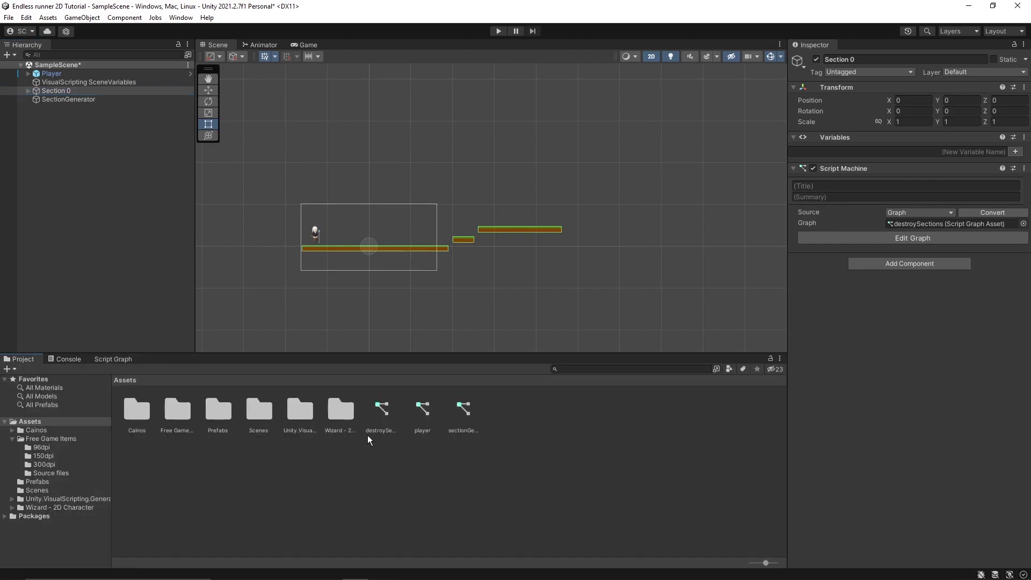
# Step: In Prefabs, add a Script Machine running destroySections to the Section 1 prefab
pyautogui.doubleClick(215, 410)
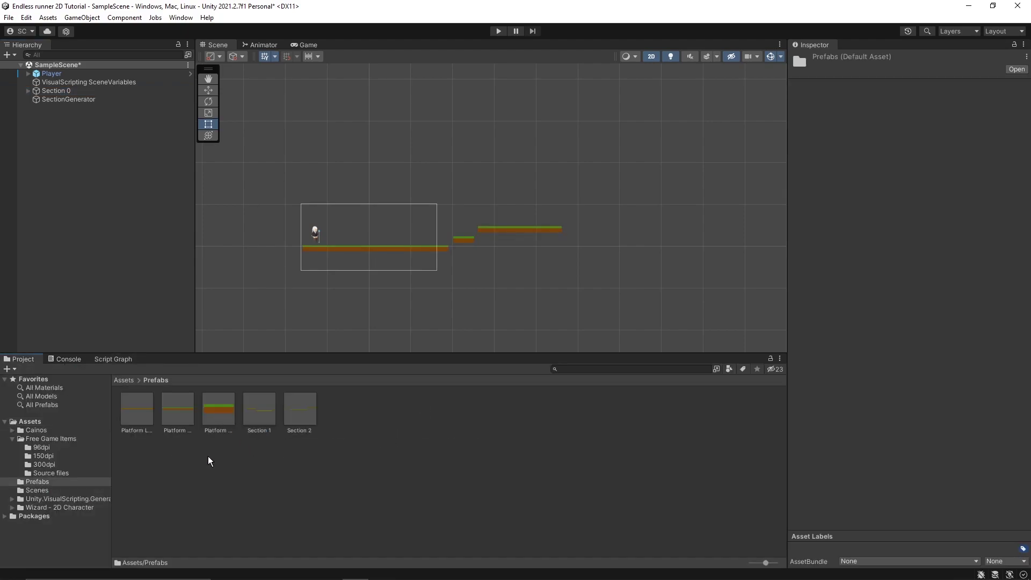
pyautogui.click(259, 412)
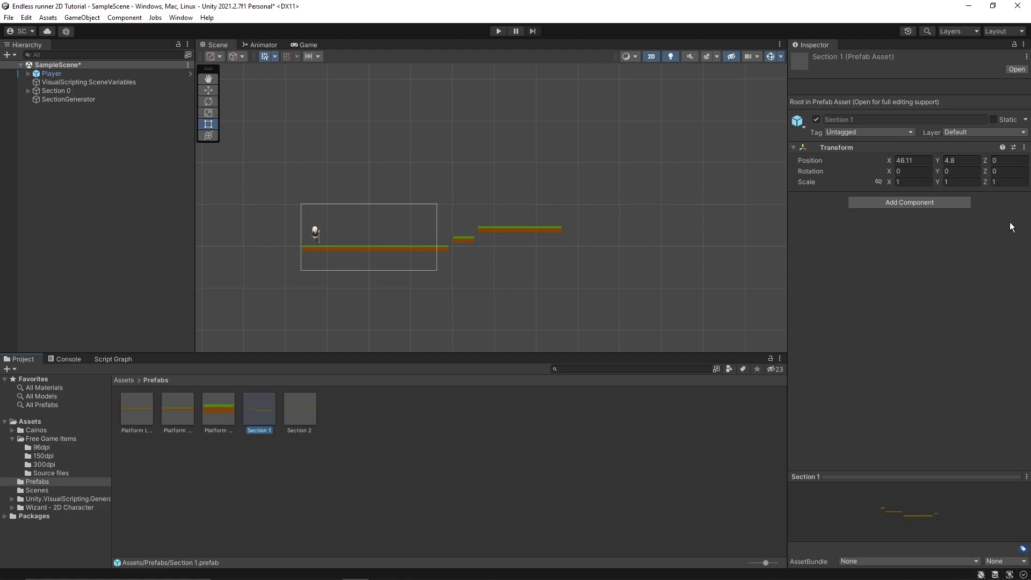
pyautogui.click(929, 204)
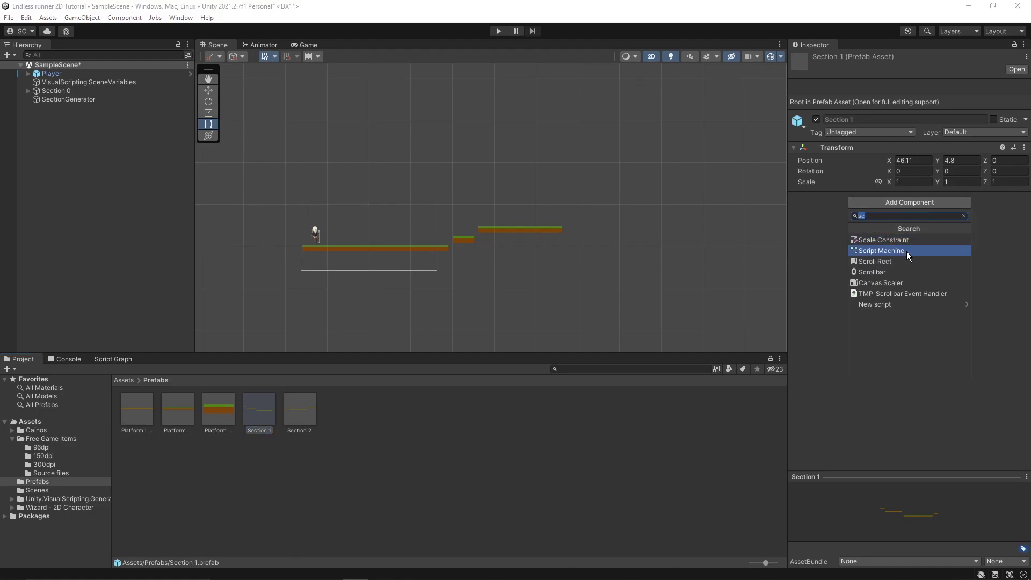
pyautogui.click(906, 252)
pyautogui.click(951, 255)
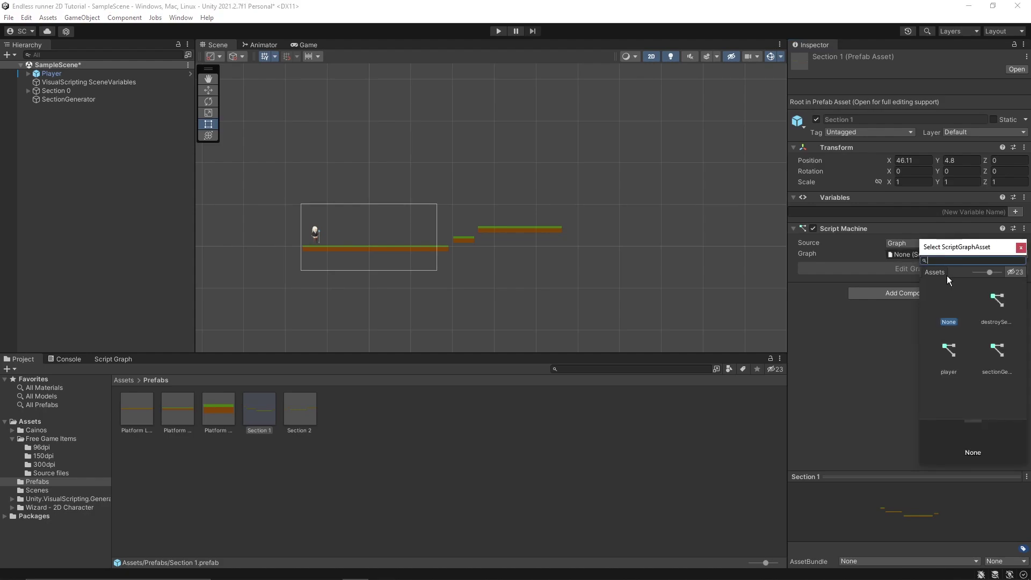
pyautogui.click(996, 312)
pyautogui.click(1021, 247)
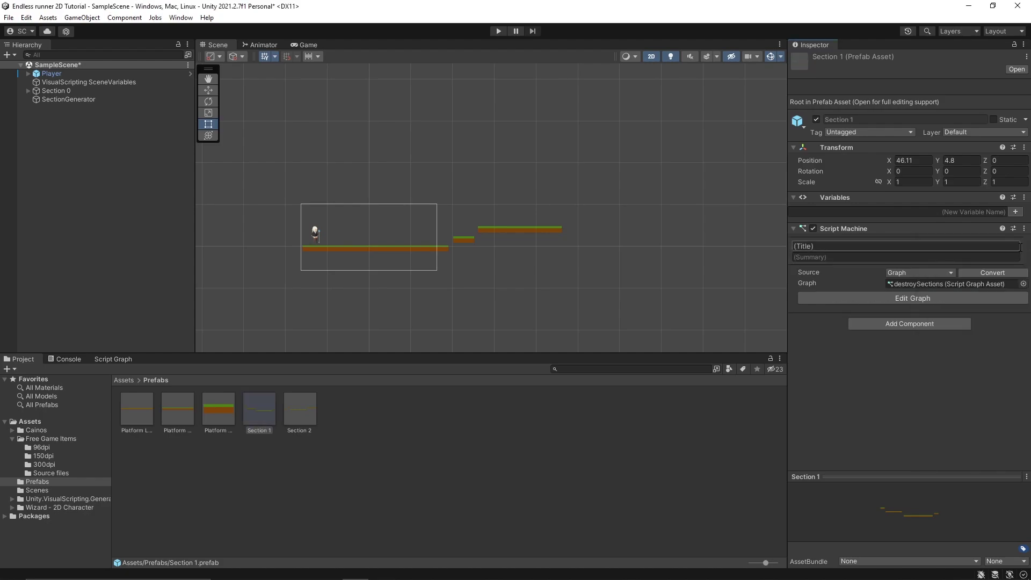
# Step: Add a destroySections Script Machine to the Section 2 prefab and start Play mode
pyautogui.click(299, 413)
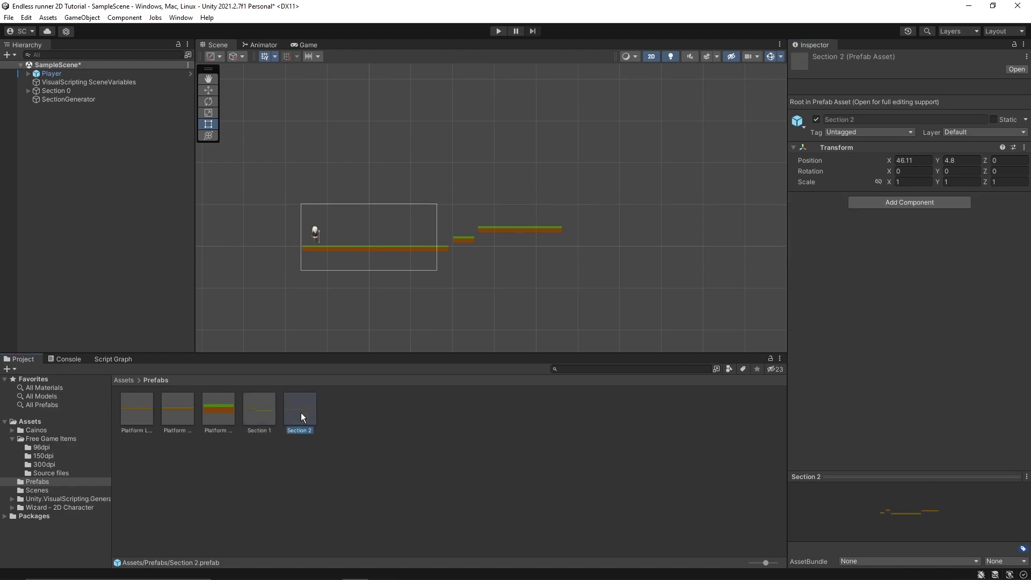
pyautogui.click(915, 201)
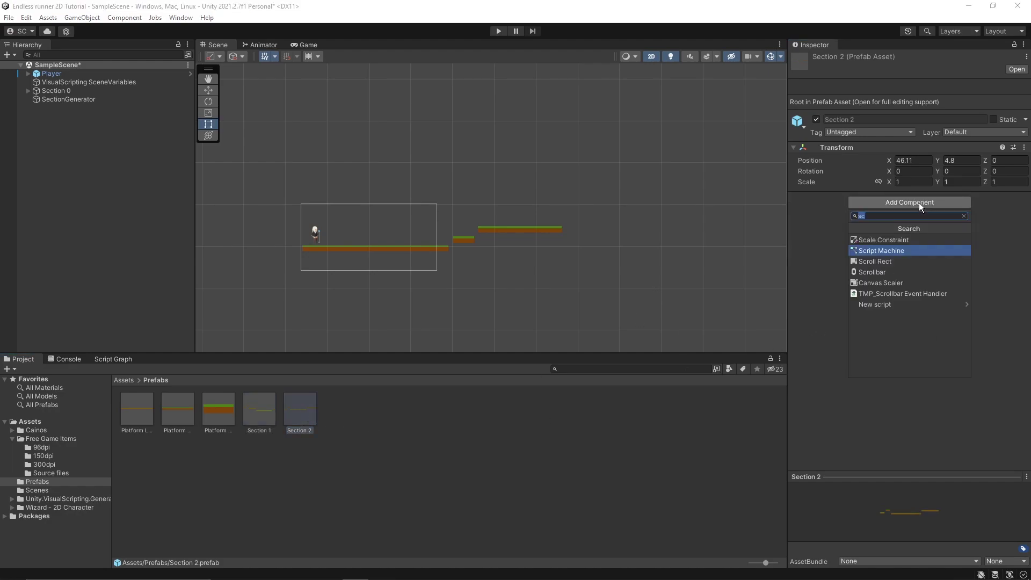
pyautogui.click(888, 248)
pyautogui.click(950, 254)
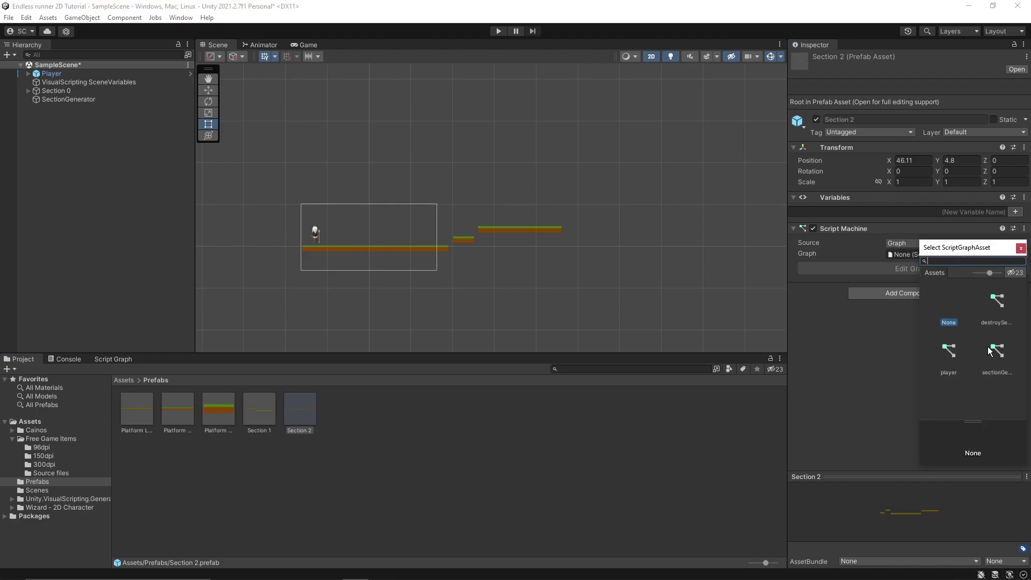
pyautogui.doubleClick(999, 305)
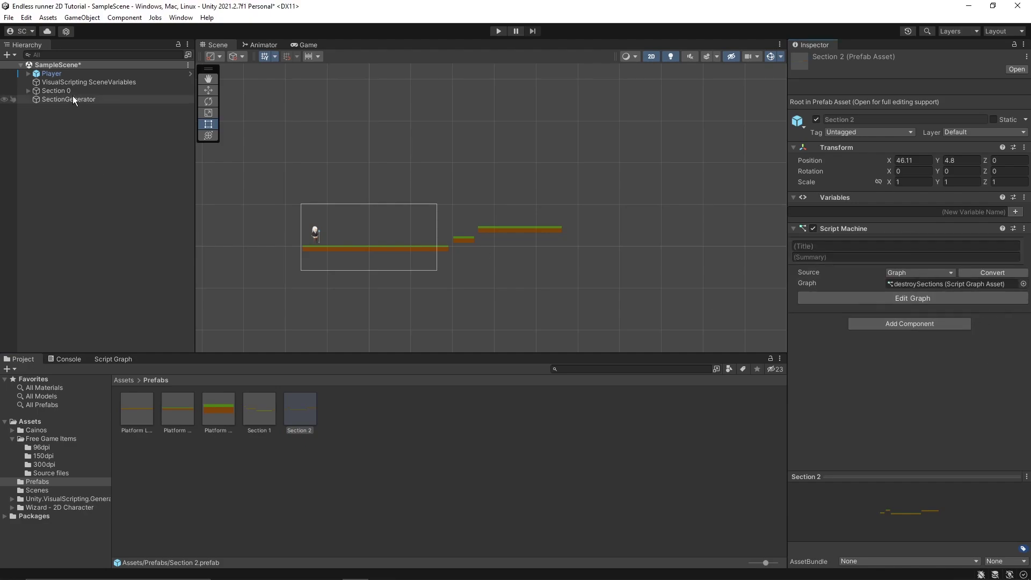
pyautogui.click(498, 31)
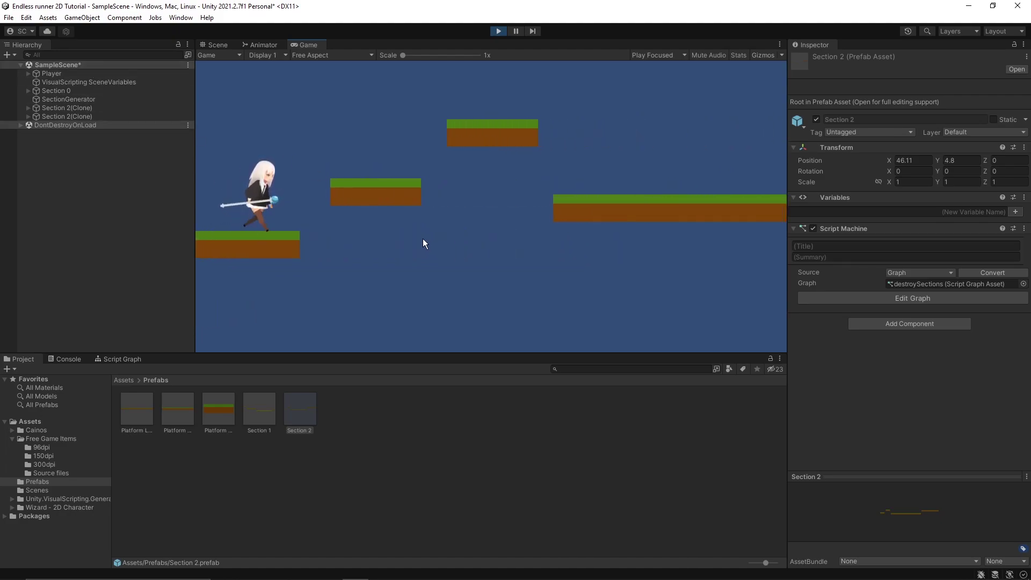
# Step: Jump the player across six gaps on the spawned platforms, then stop the game
pyautogui.press('space')
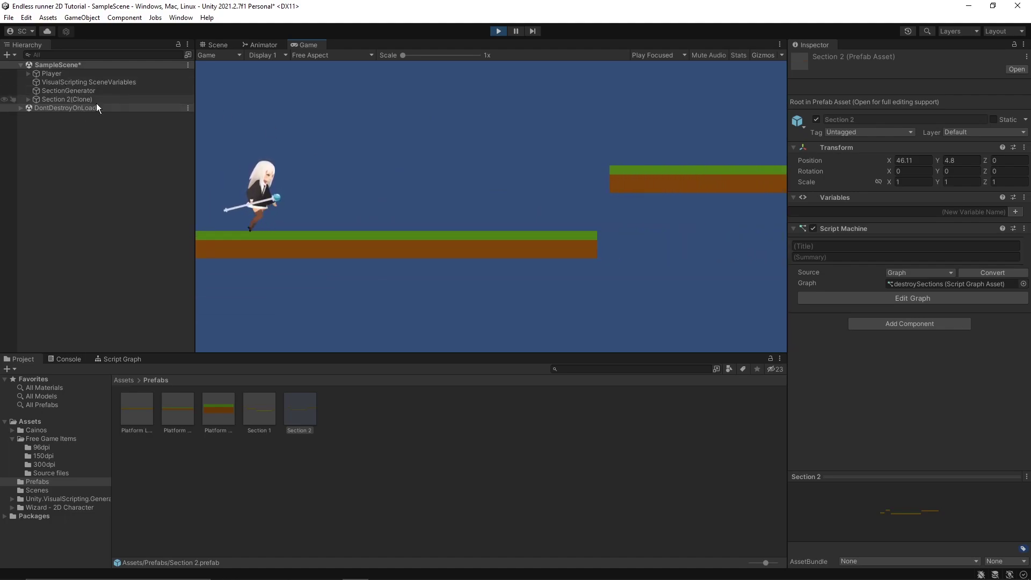
pyautogui.press('space')
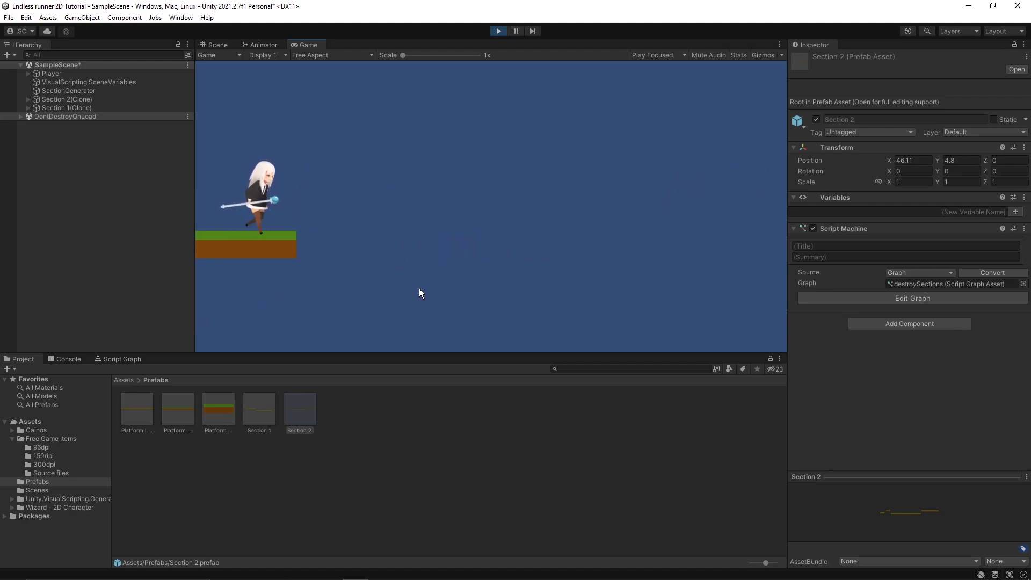
pyautogui.press('space')
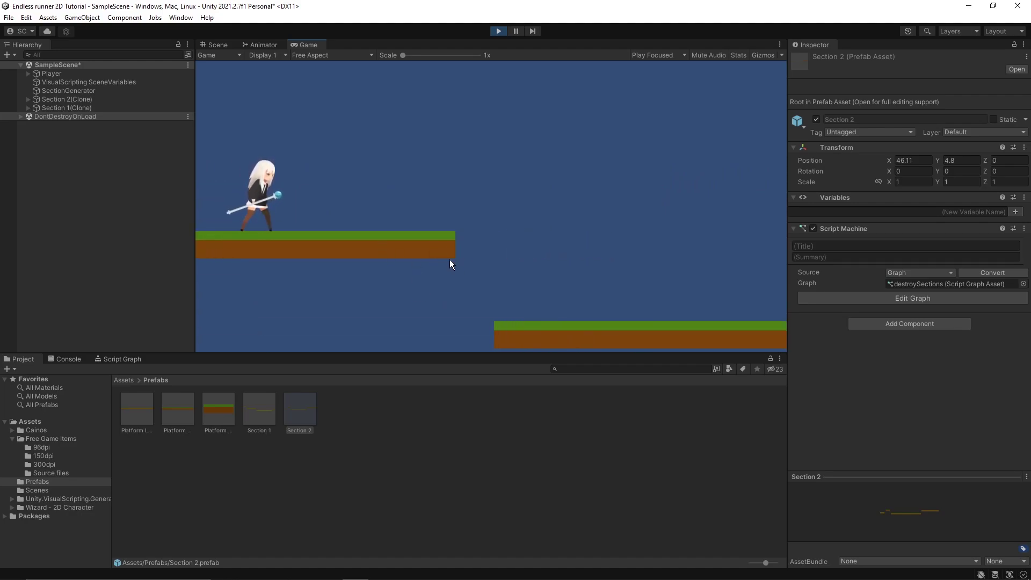
pyautogui.press('space')
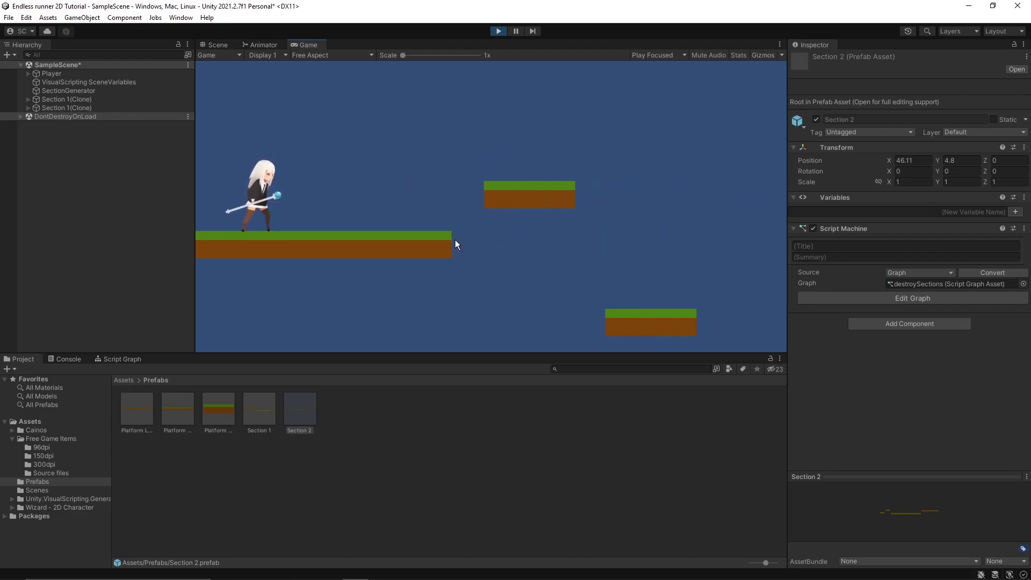
pyautogui.press('space')
pyautogui.press('space')
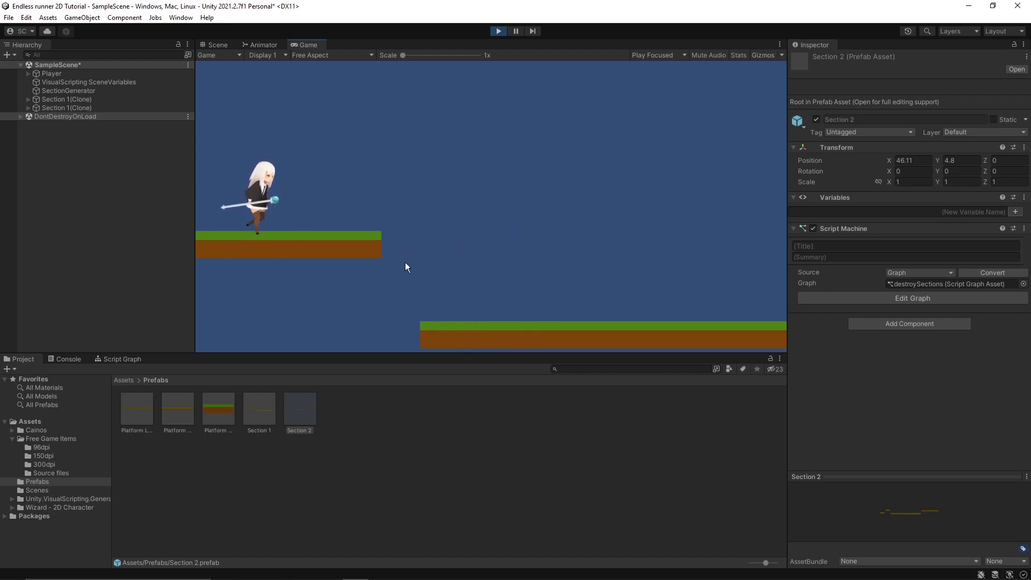
pyautogui.press('space')
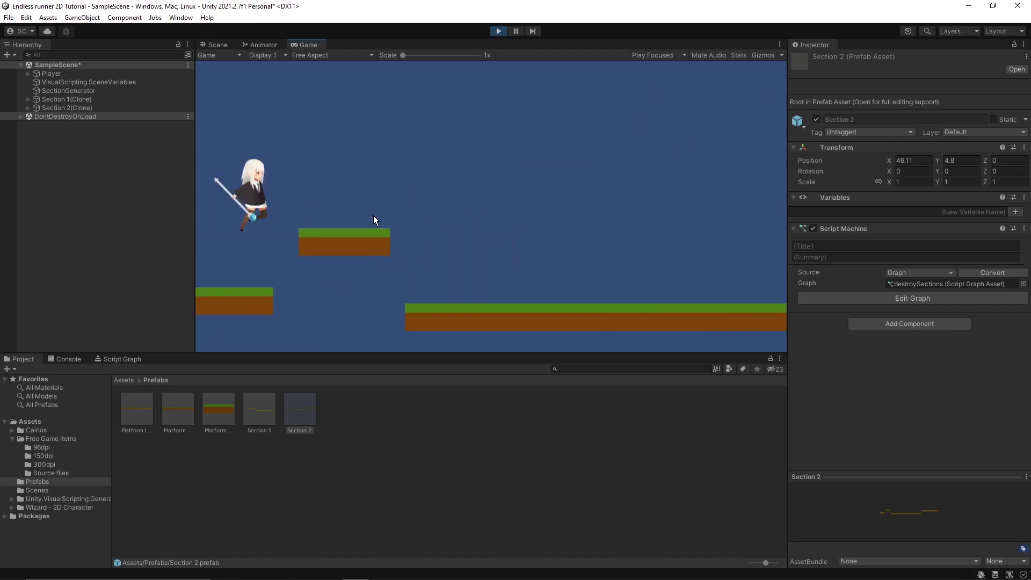
pyautogui.click(497, 32)
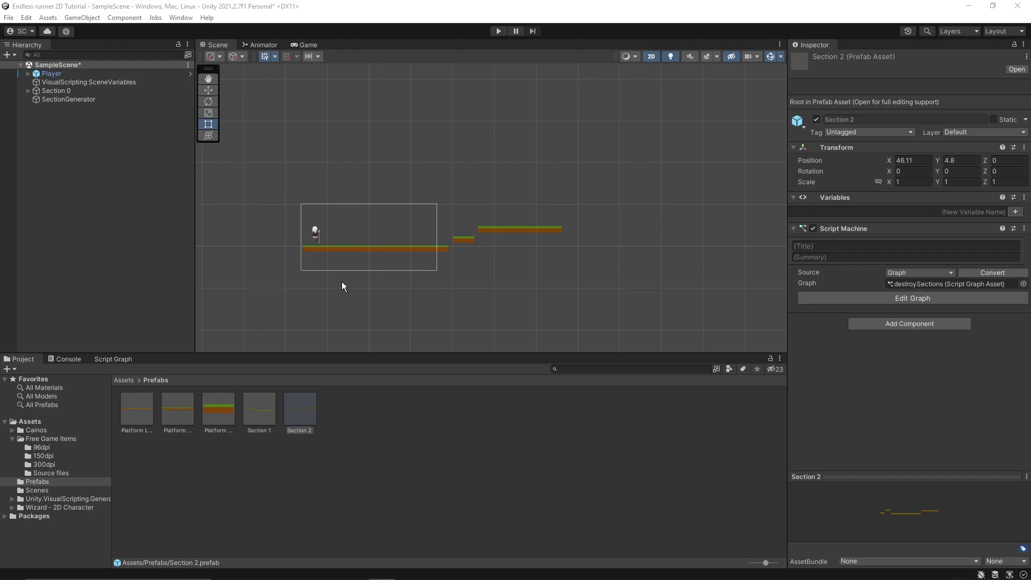
# Step: Navigate from Assets into Free Game Items > 300dpi to show the item sprites
pyautogui.click(124, 380)
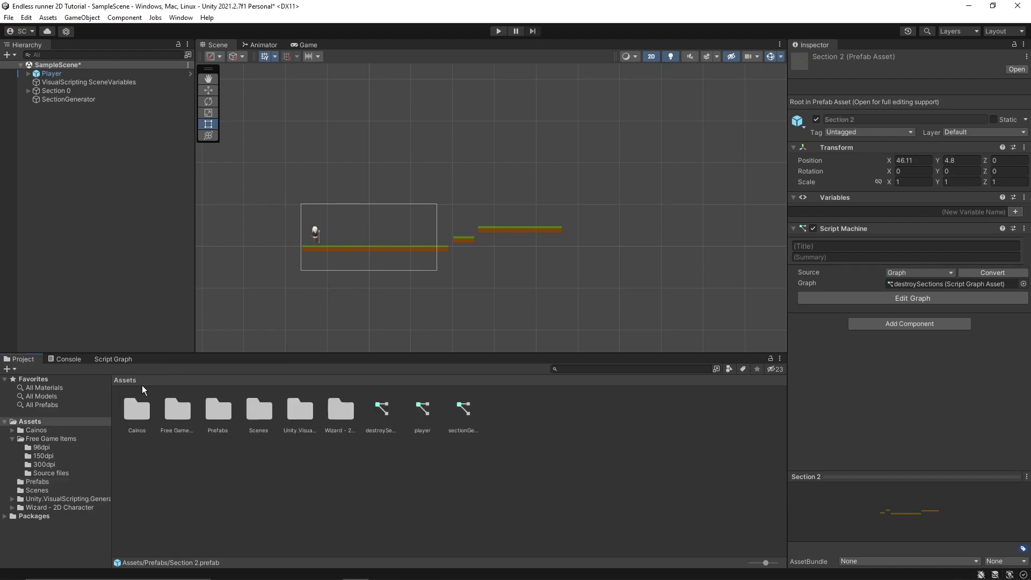
pyautogui.doubleClick(168, 411)
pyautogui.doubleClick(218, 411)
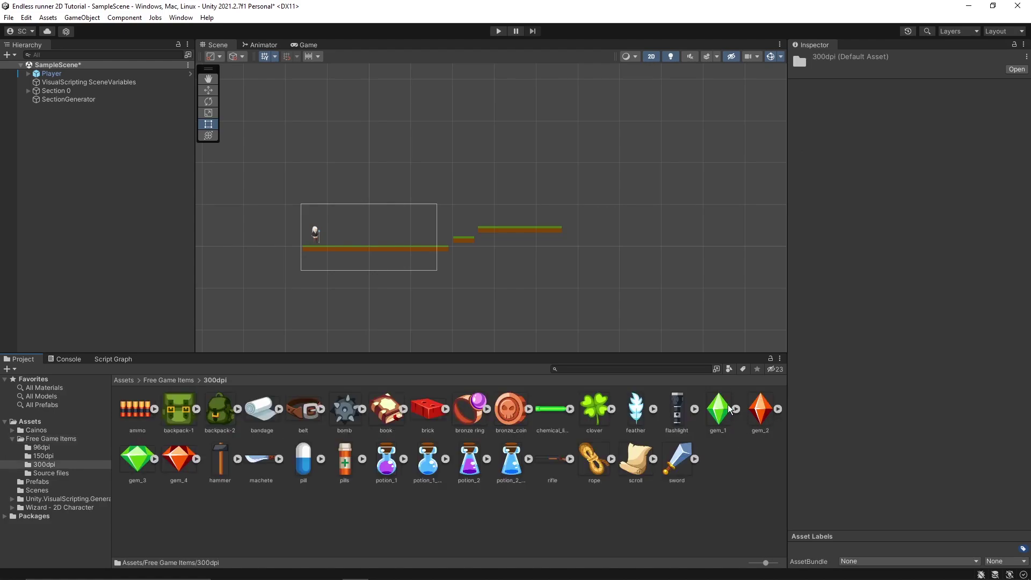
# Step: Drop the gem_2 sprite under Section 0 and move it to X 5.67, Y 3.11
pyautogui.moveTo(765, 418); pyautogui.dragTo(53, 90)
pyautogui.scroll(5, 352, 259)
pyautogui.click(208, 90)
pyautogui.moveTo(416, 207); pyautogui.dragTo(529, 167)
pyautogui.moveTo(486, 122); pyautogui.dragTo(486, 136)
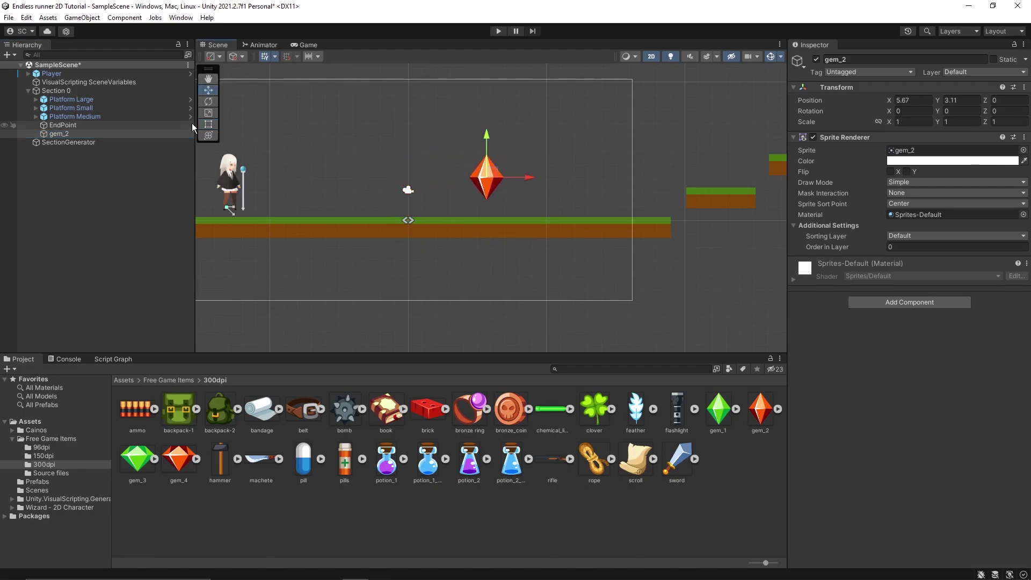
# Step: Scale gem_2 down to 0.42548, preview it in the Game view, and reselect it
pyautogui.click(208, 112)
pyautogui.moveTo(488, 178); pyautogui.dragTo(488, 214)
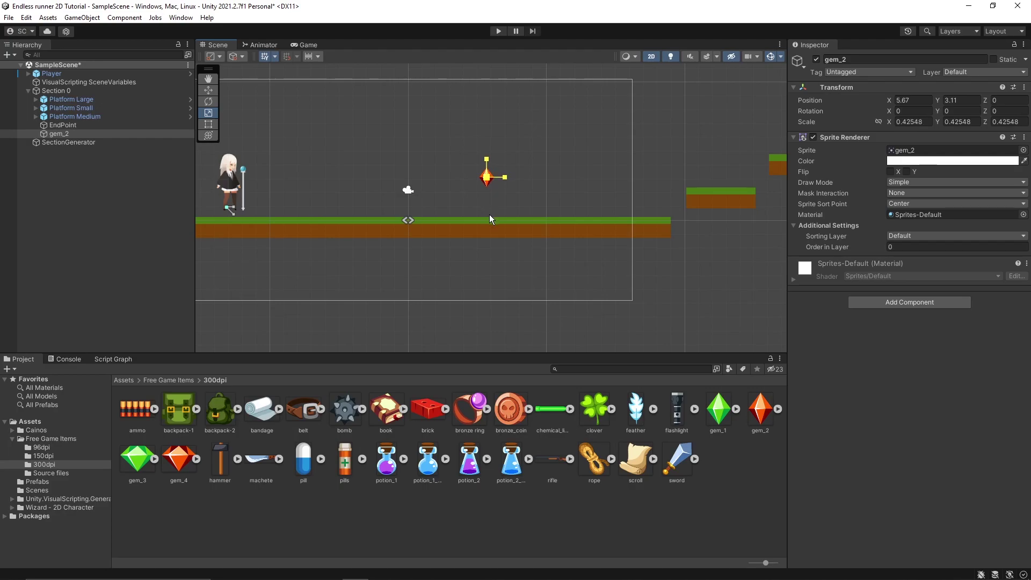
pyautogui.click(556, 152)
pyautogui.click(308, 45)
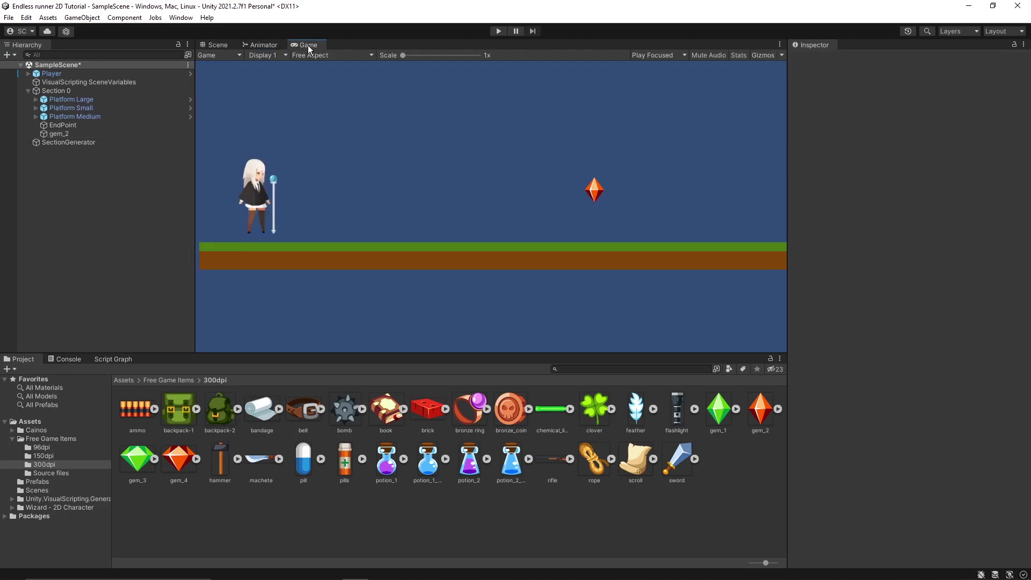
pyautogui.click(216, 45)
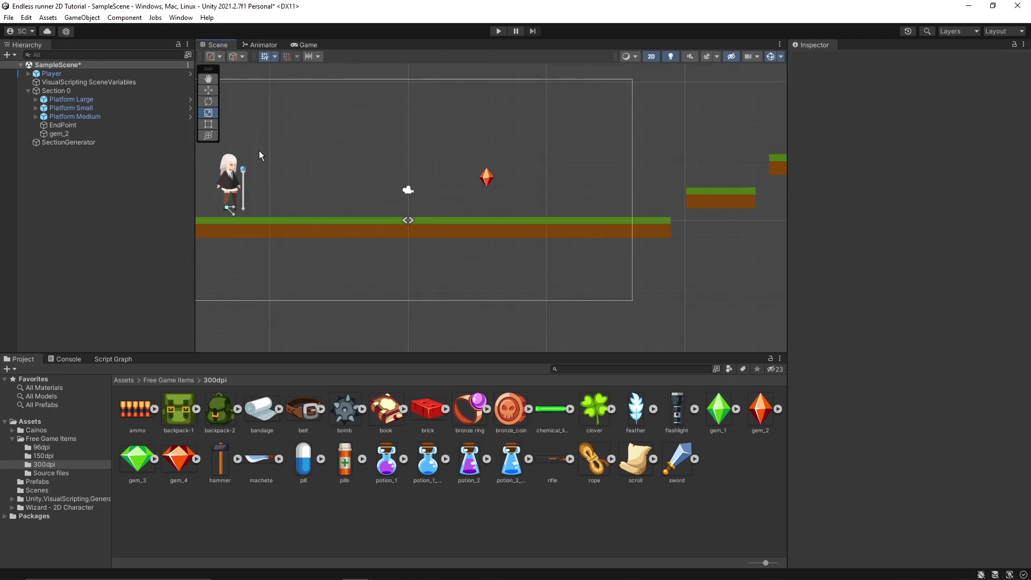
pyautogui.click(80, 134)
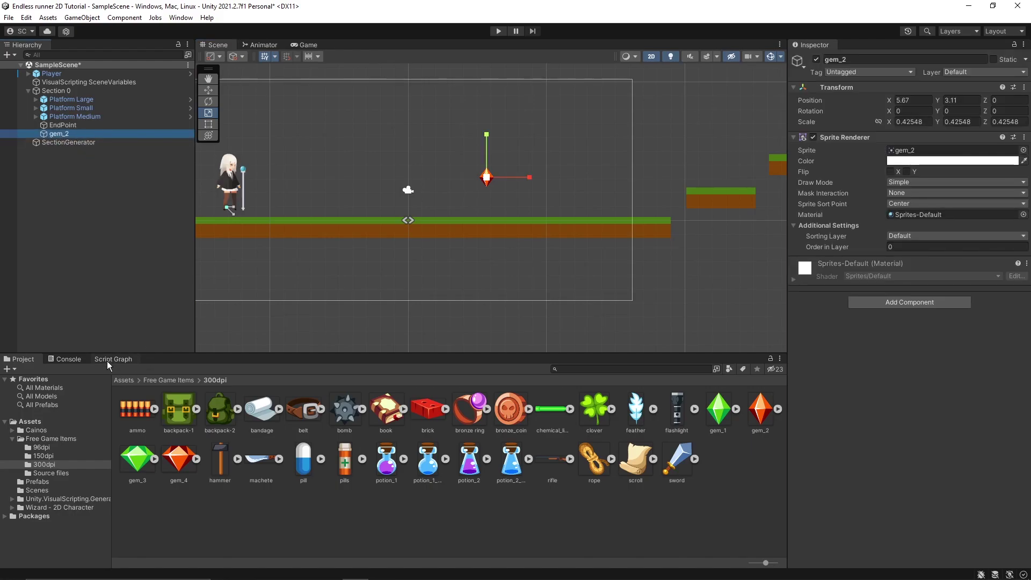
# Step: Rename gem_2 to 'Crystal' and attach a Script Machine component to it
pyautogui.click(71, 133)
pyautogui.write('Crystal')
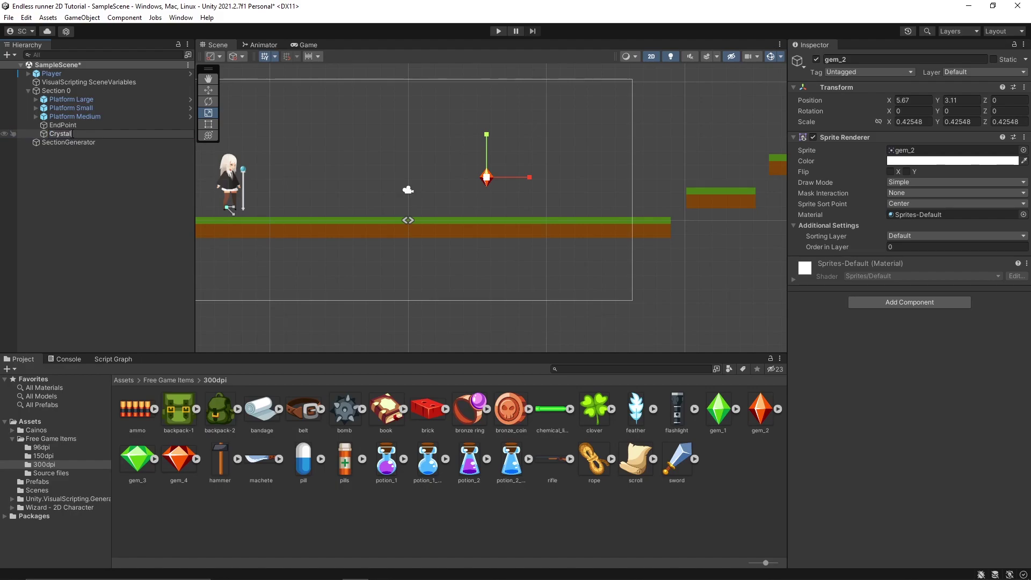
pyautogui.press('Return')
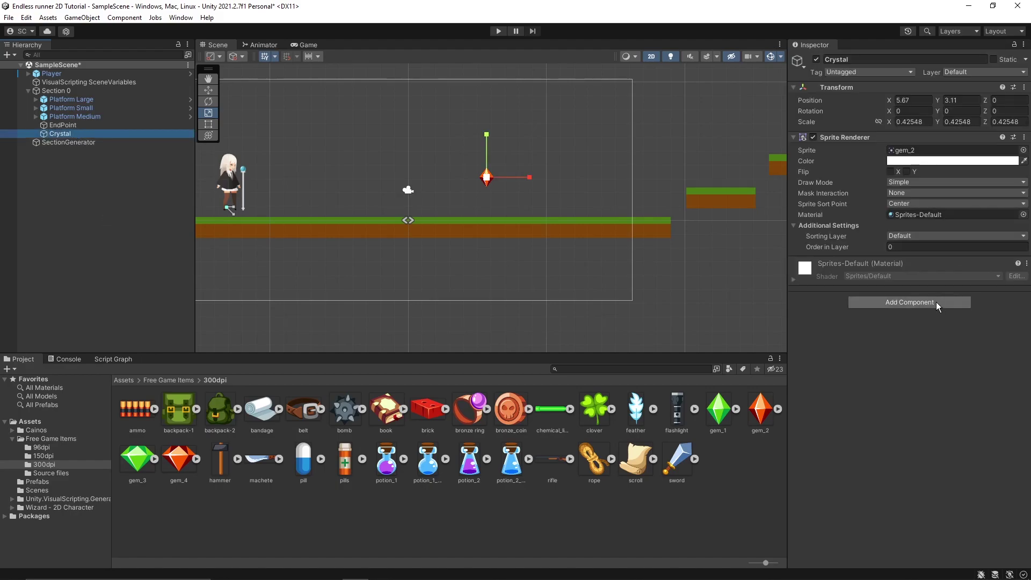
pyautogui.click(936, 301)
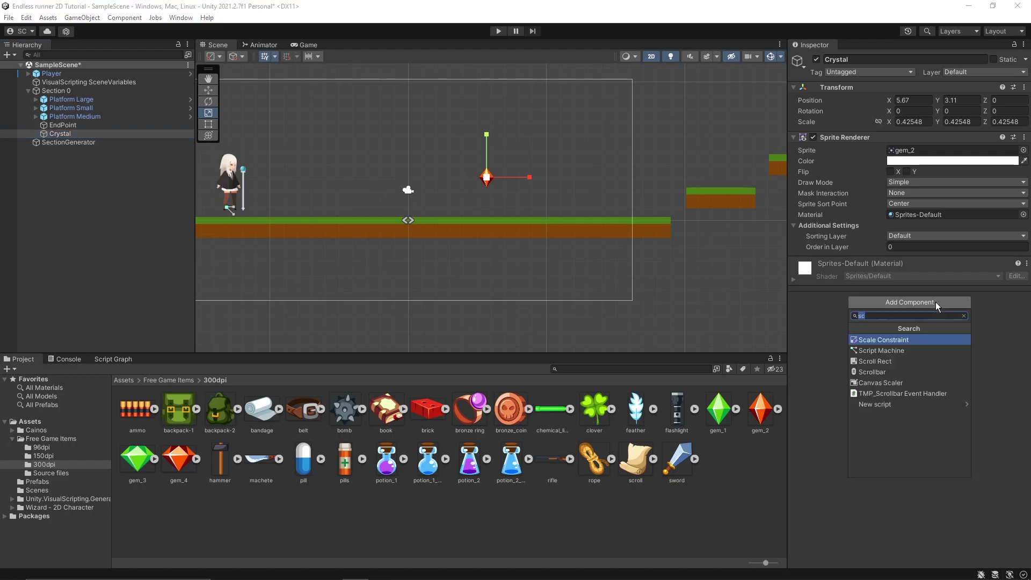
pyautogui.click(911, 351)
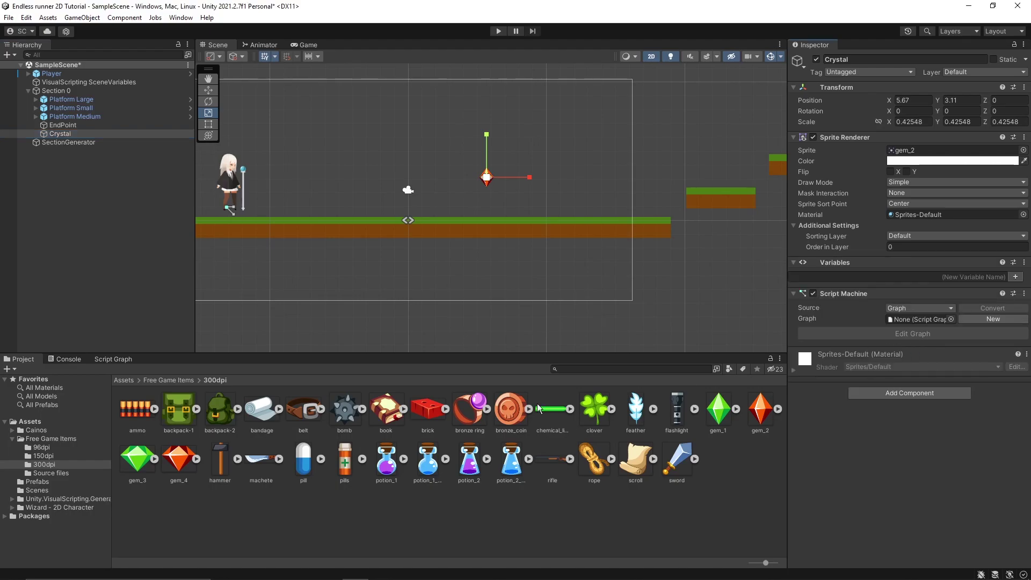
# Step: Create a new graph asset named 'crystals' on the Crystal's Script Machine and open it for editing
pyautogui.click(104, 358)
pyautogui.click(73, 134)
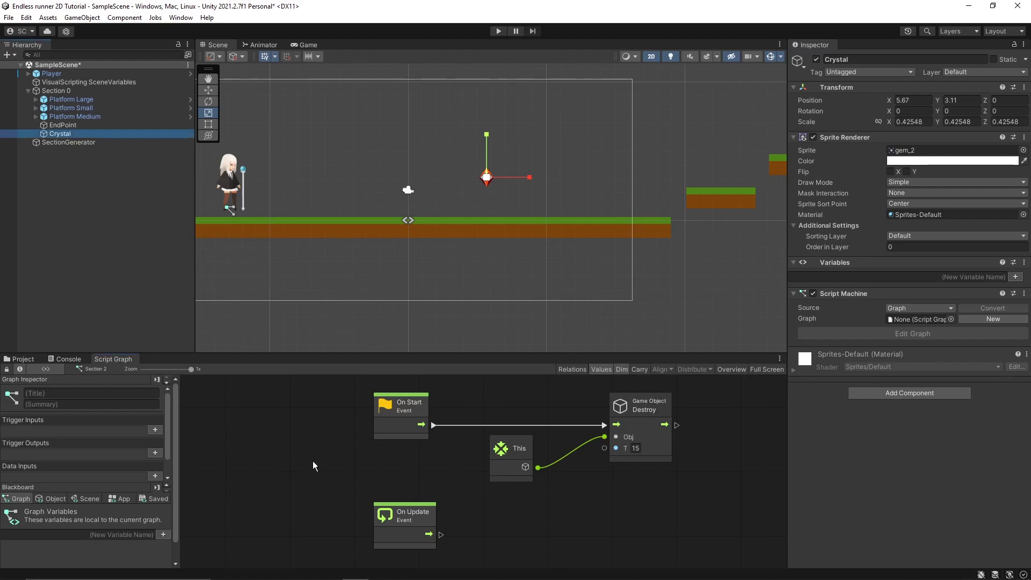
pyautogui.click(974, 319)
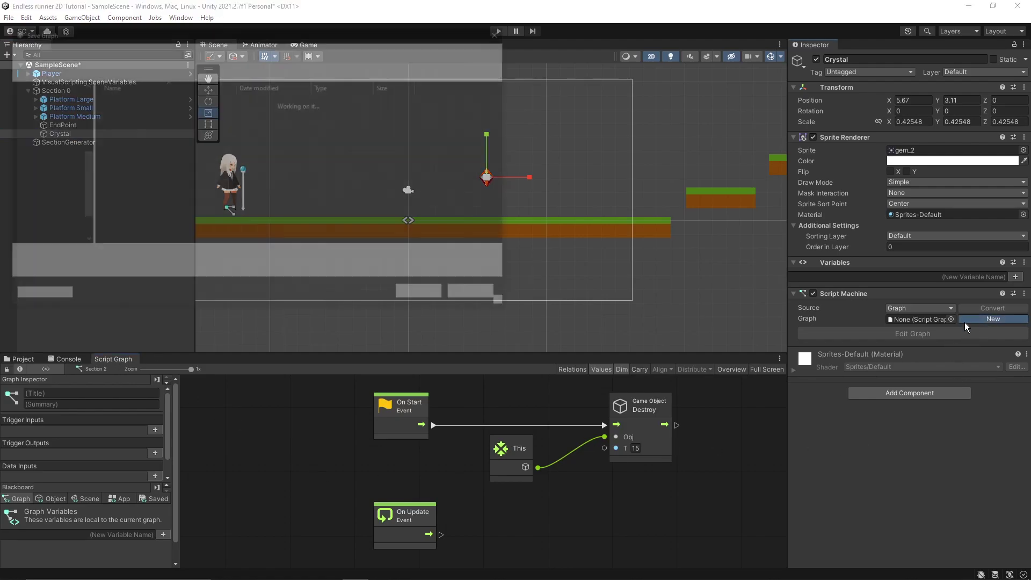
pyautogui.write('crys')
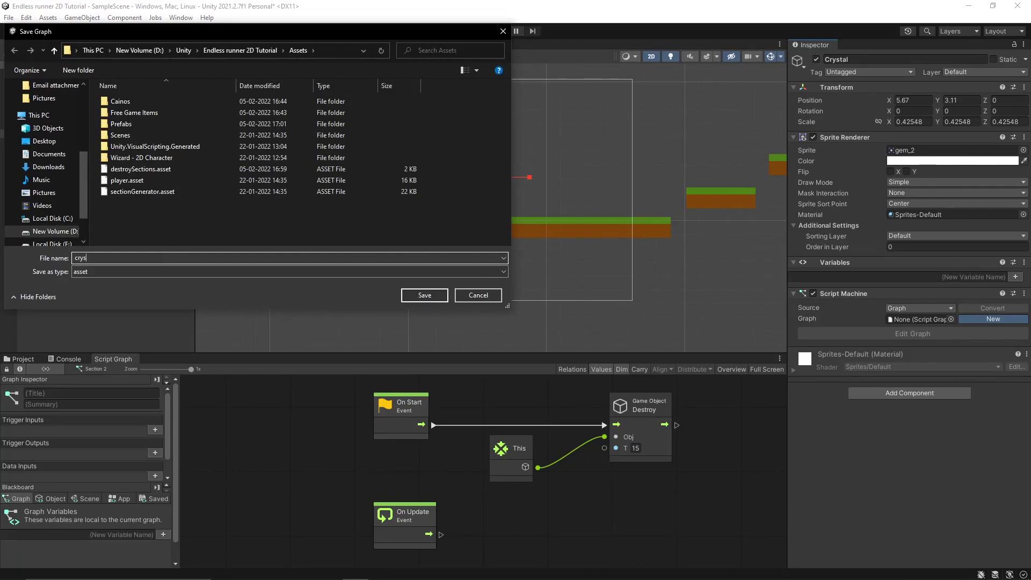
pyautogui.write('tals')
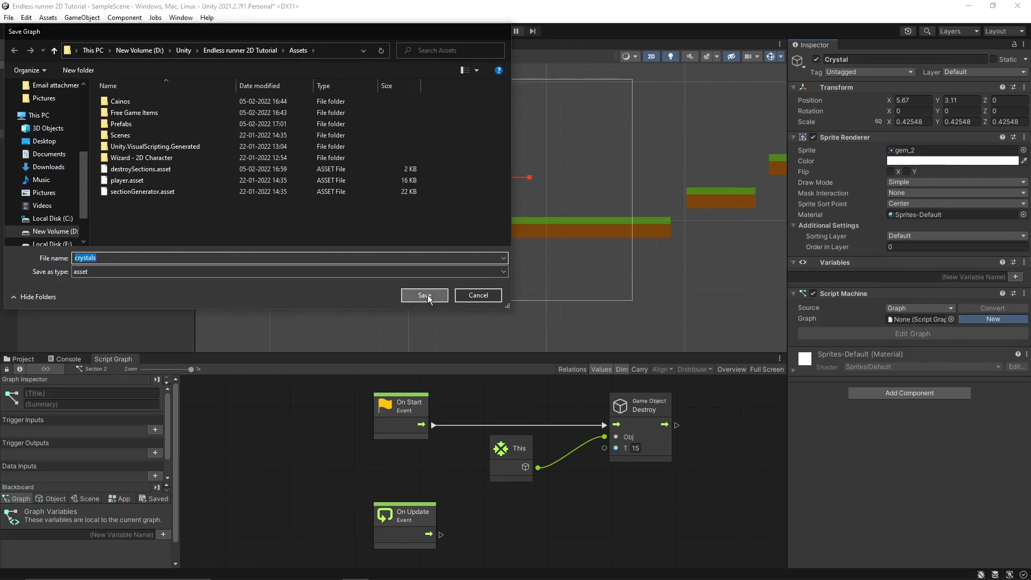
pyautogui.click(425, 295)
pyautogui.click(927, 364)
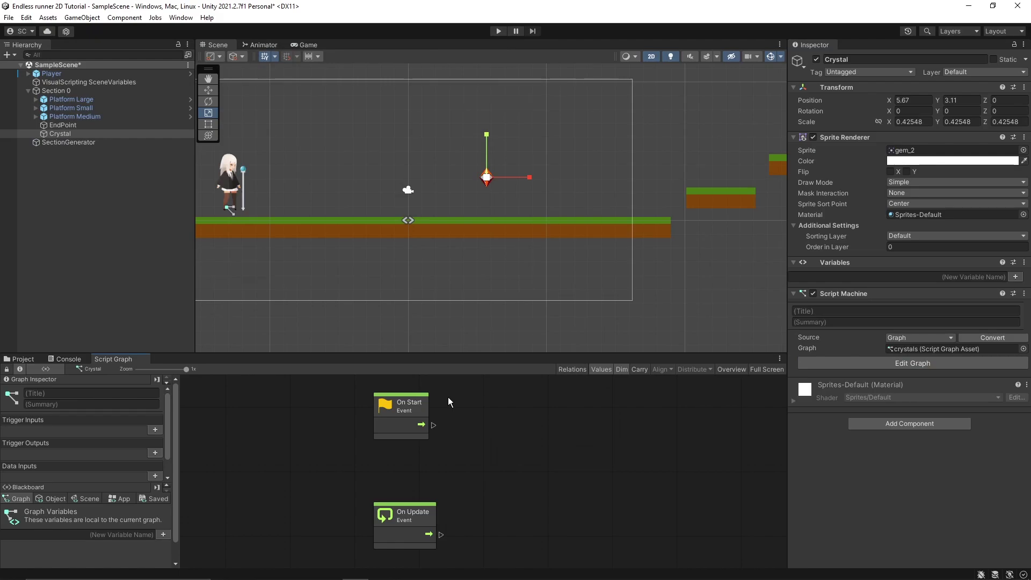
pyautogui.scroll(-3, 449, 440)
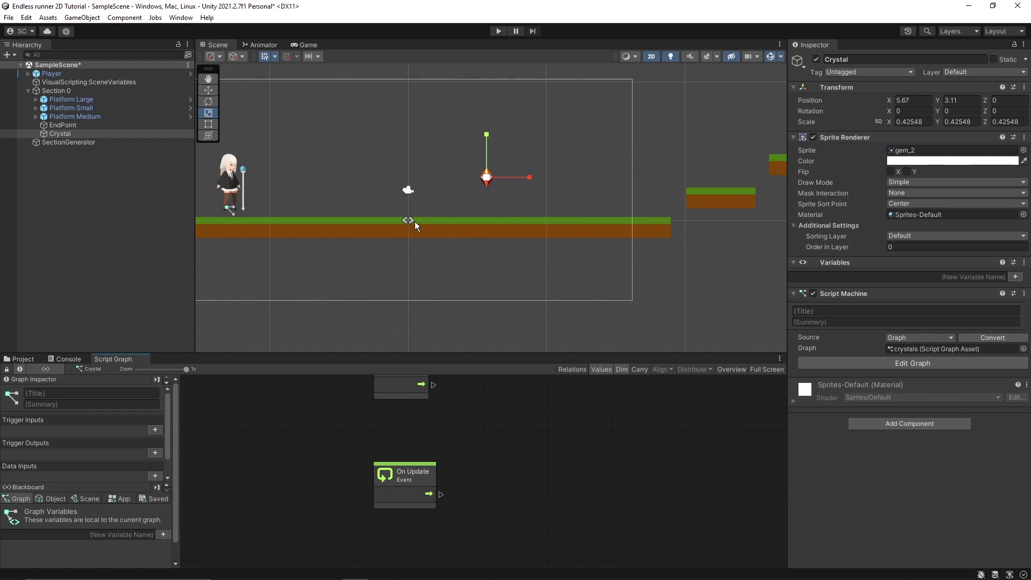
pyautogui.click(79, 133)
# Step: Add a Box Collider 2D to the Crystal and enable its Is Trigger option
pyautogui.click(794, 294)
pyautogui.click(907, 345)
pyautogui.write('box')
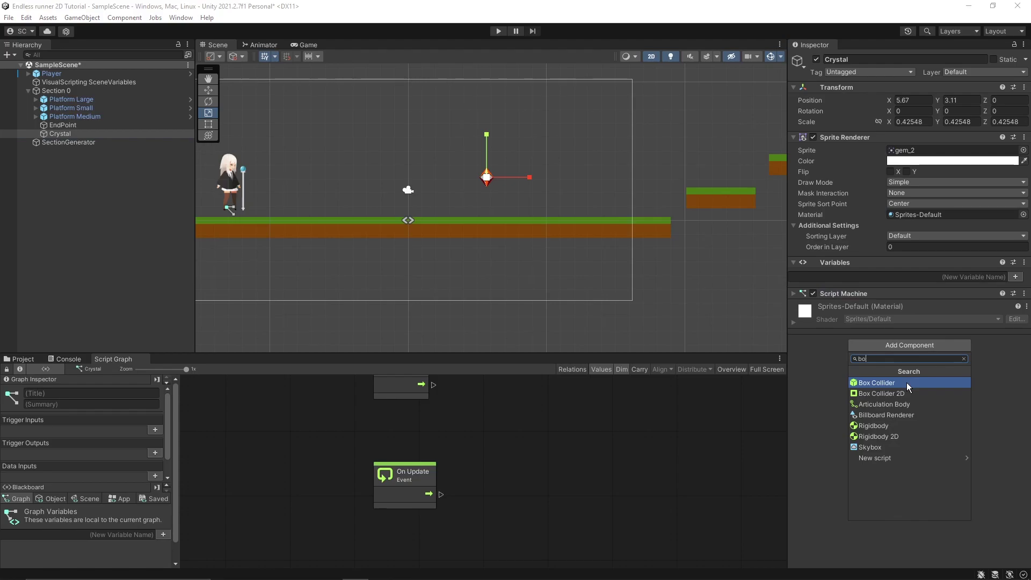
pyautogui.click(905, 394)
pyautogui.press('f')
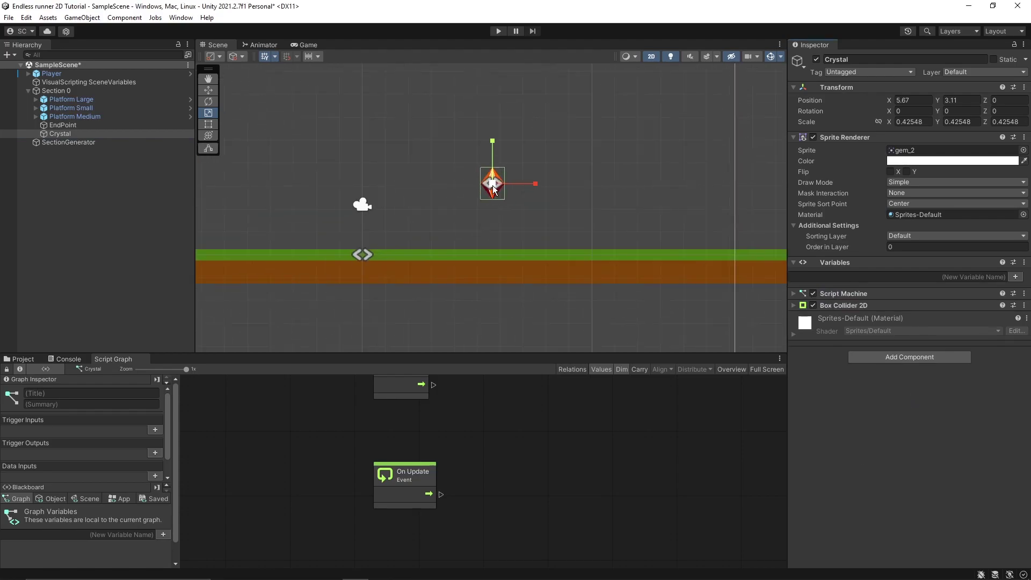
pyautogui.scroll(-5, 501, 195)
pyautogui.click(793, 305)
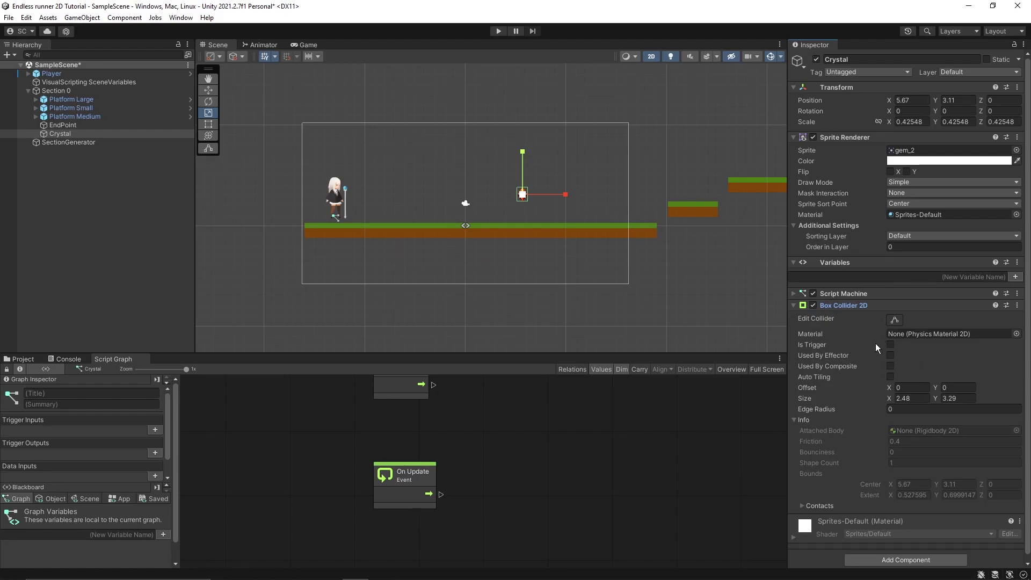
pyautogui.click(892, 346)
pyautogui.click(793, 305)
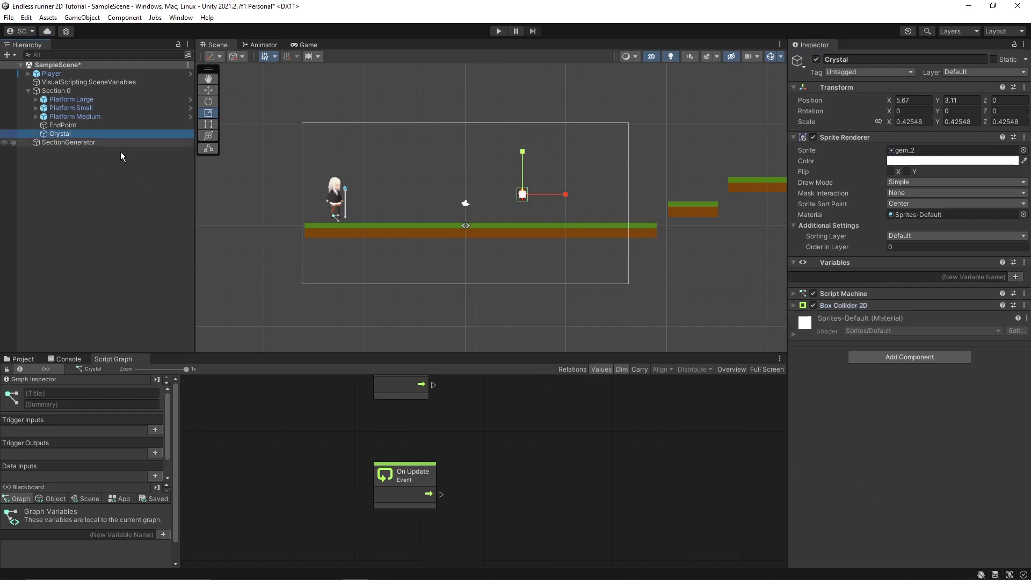
pyautogui.scroll(3, 436, 442)
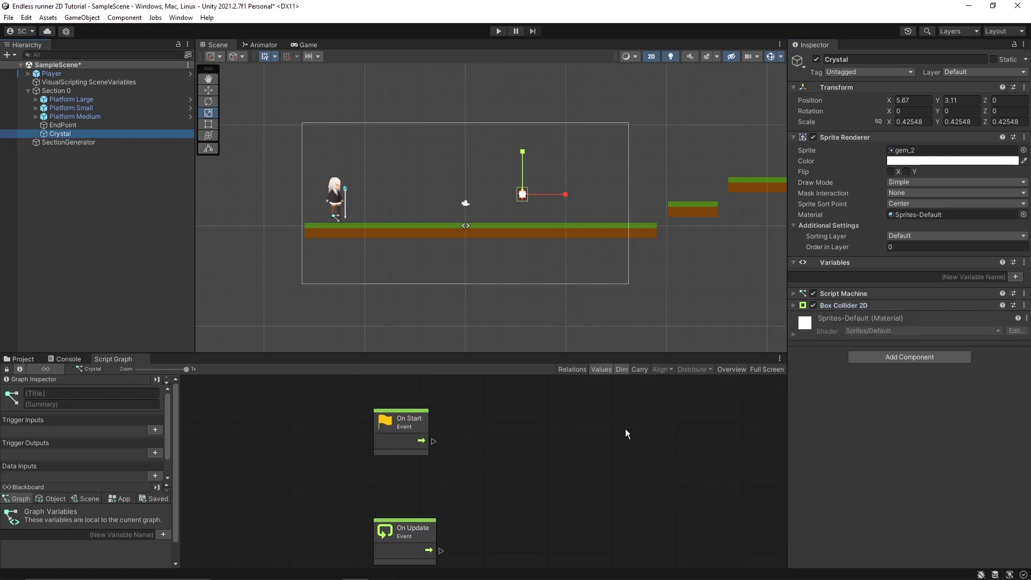
# Step: In the full-screen crystals graph, add an On Trigger Enter 2D event node
pyautogui.click(771, 369)
pyautogui.scroll(-10, 533, 294)
pyautogui.rightClick(502, 338)
pyautogui.write('on tir')
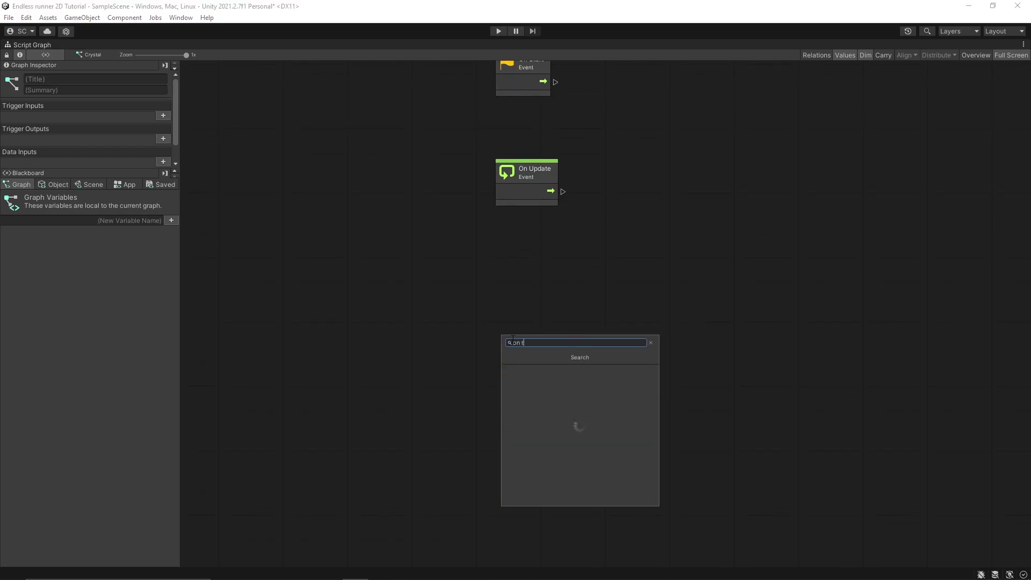
pyautogui.press('BackSpace')
pyautogui.press('BackSpace')
pyautogui.write('rigger')
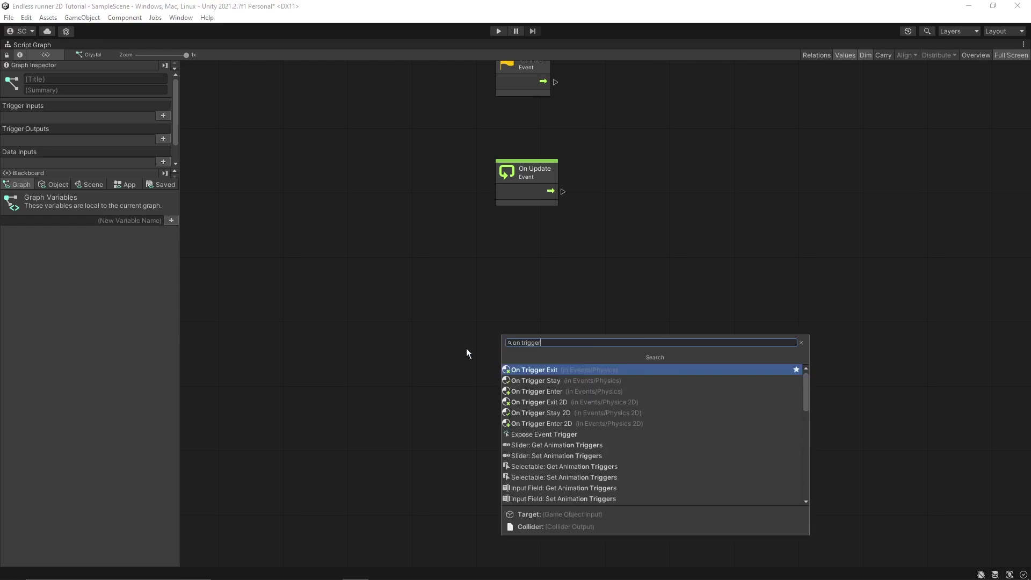
pyautogui.click(584, 423)
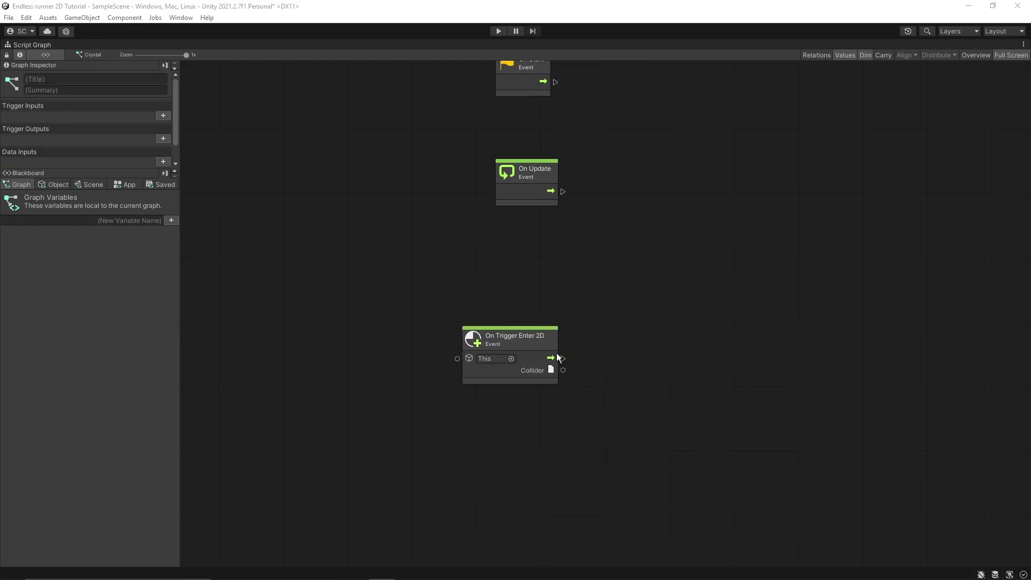
# Step: Wire the trigger event's flow into a new Game Object: Compare Tag node
pyautogui.moveTo(563, 358); pyautogui.dragTo(669, 357)
pyautogui.write('game')
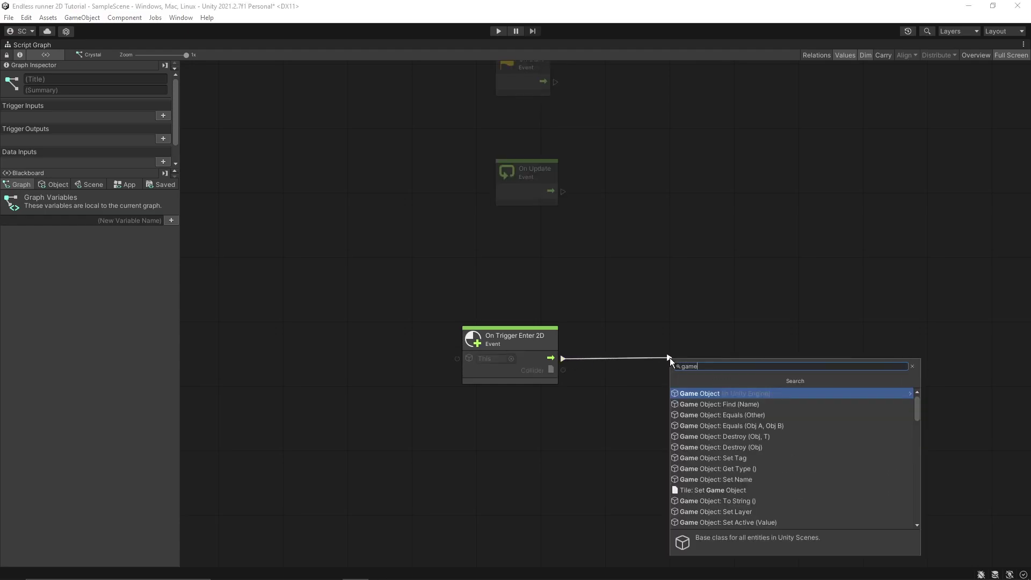
pyautogui.write(' object: comp')
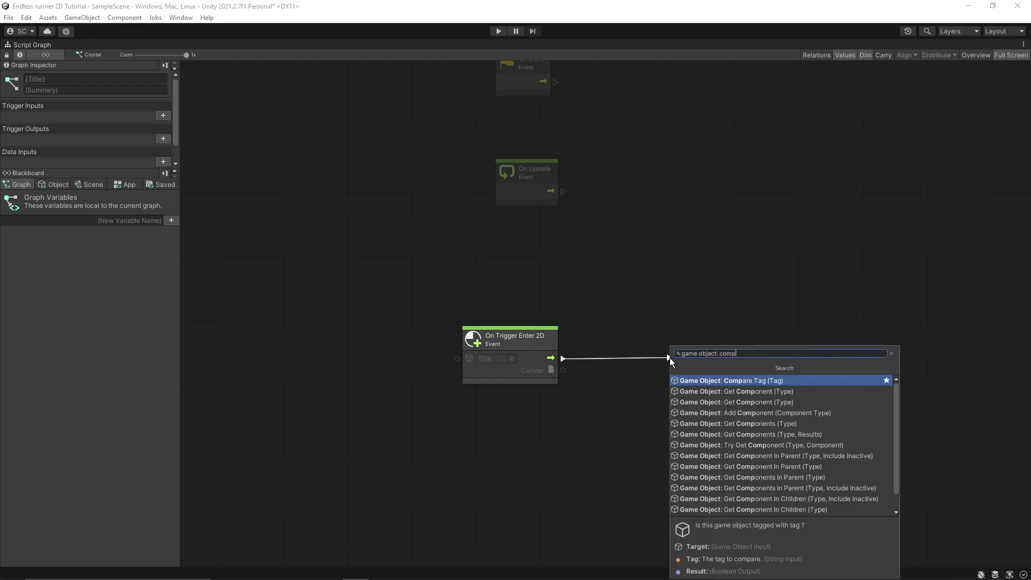
pyautogui.click(773, 380)
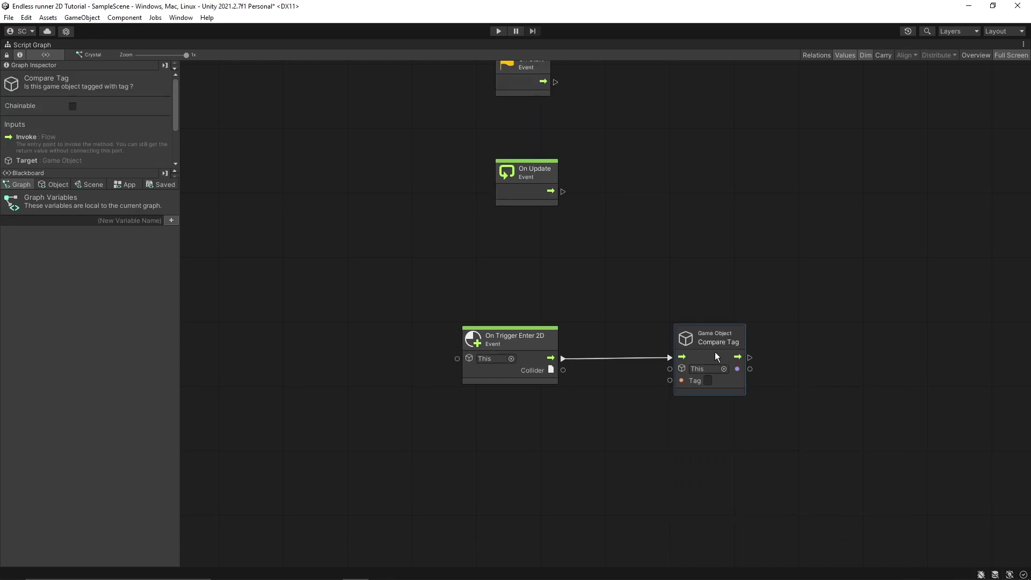
# Step: Set Compare Tag's tag to 'Player' and feed the trigger's Collider into its This input
pyautogui.moveTo(715, 352); pyautogui.dragTo(715, 355)
pyautogui.write('Player')
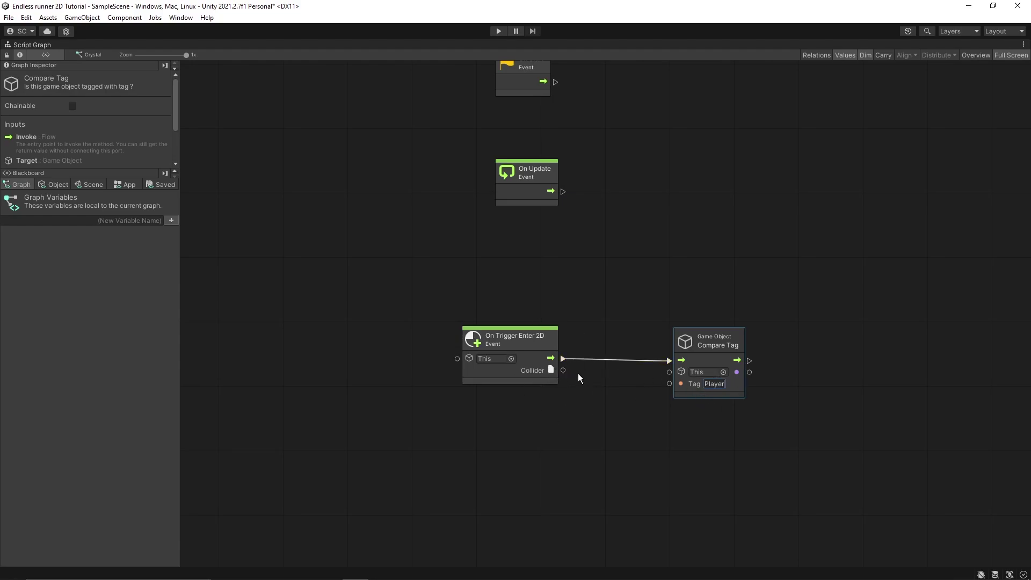
pyautogui.moveTo(565, 369); pyautogui.dragTo(669, 372)
pyautogui.moveTo(747, 416); pyautogui.dragTo(634, 426, button='middle')
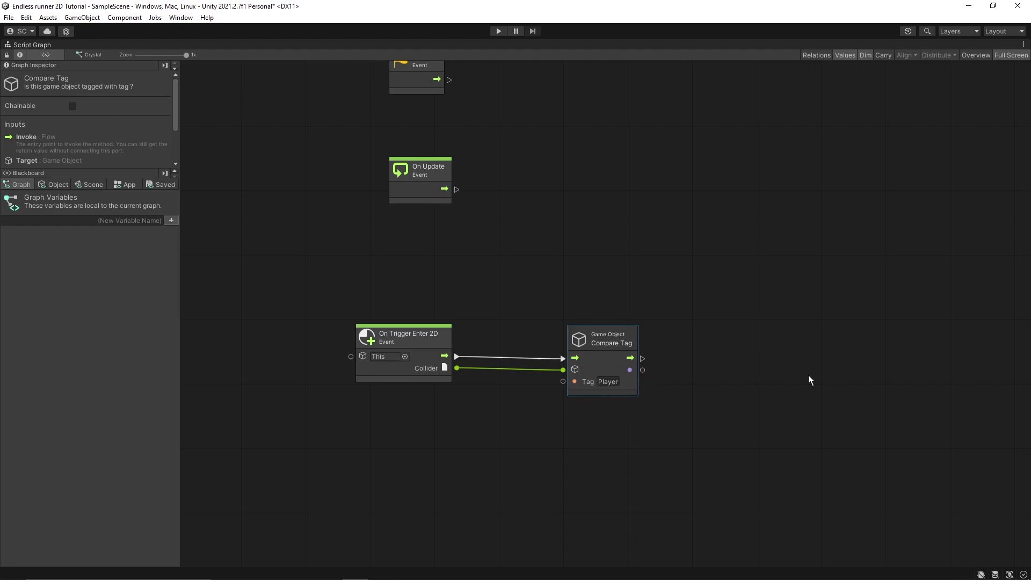
pyautogui.moveTo(643, 358); pyautogui.dragTo(764, 353)
# Step: Add an If node using the Compare Tag result as its Condition
pyautogui.write('if')
pyautogui.press('Return')
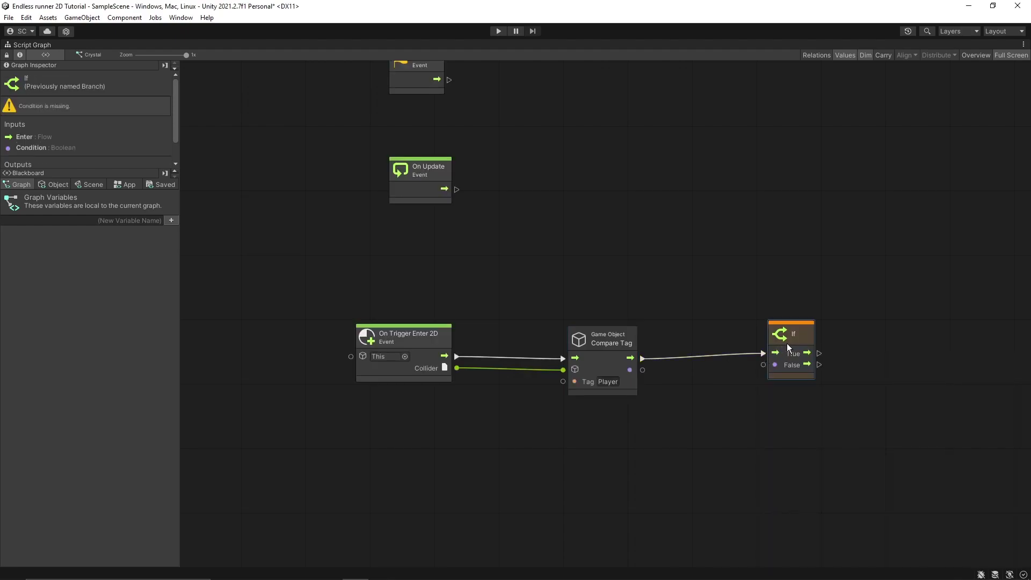
pyautogui.moveTo(643, 369); pyautogui.dragTo(729, 357)
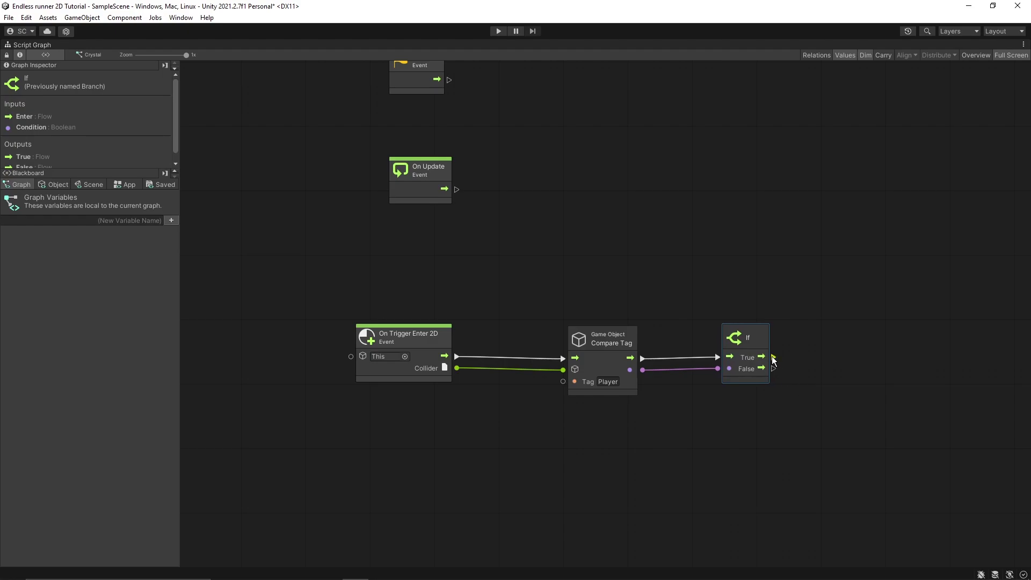
# Step: Add a Game Object: Destroy node on the If's True output
pyautogui.moveTo(774, 359); pyautogui.dragTo(901, 363)
pyautogui.write('destr')
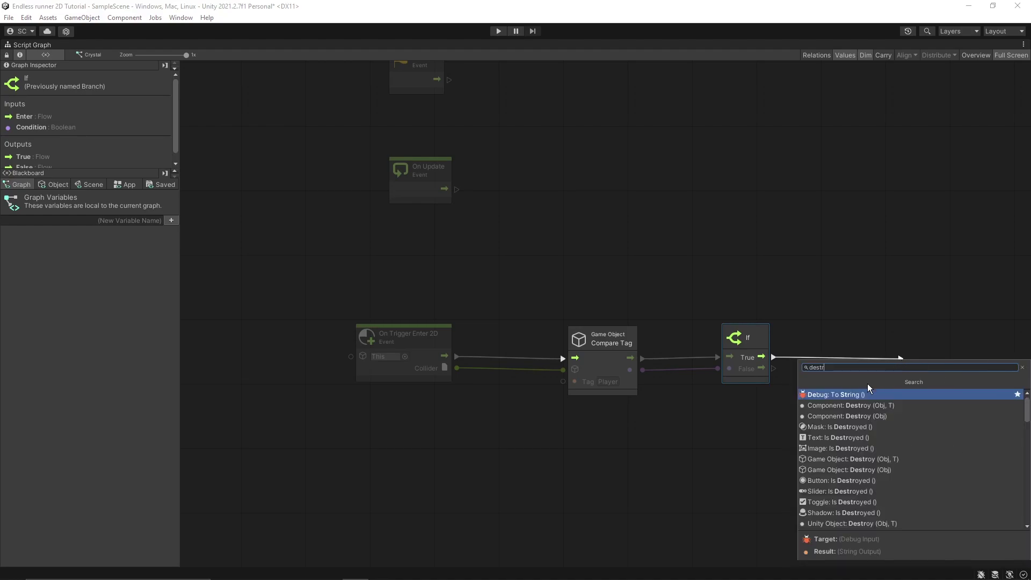
pyautogui.write('oy')
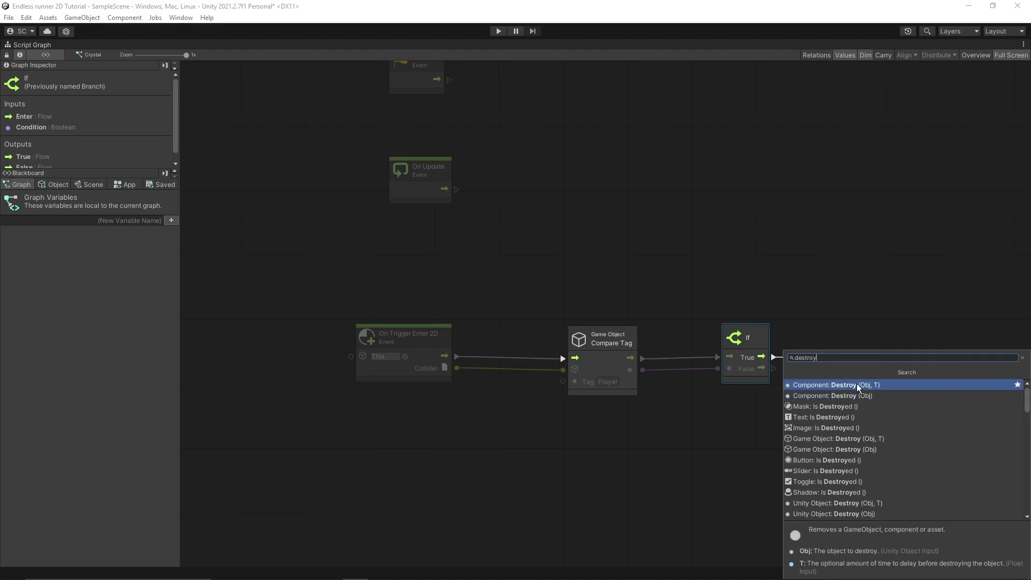
pyautogui.click(864, 449)
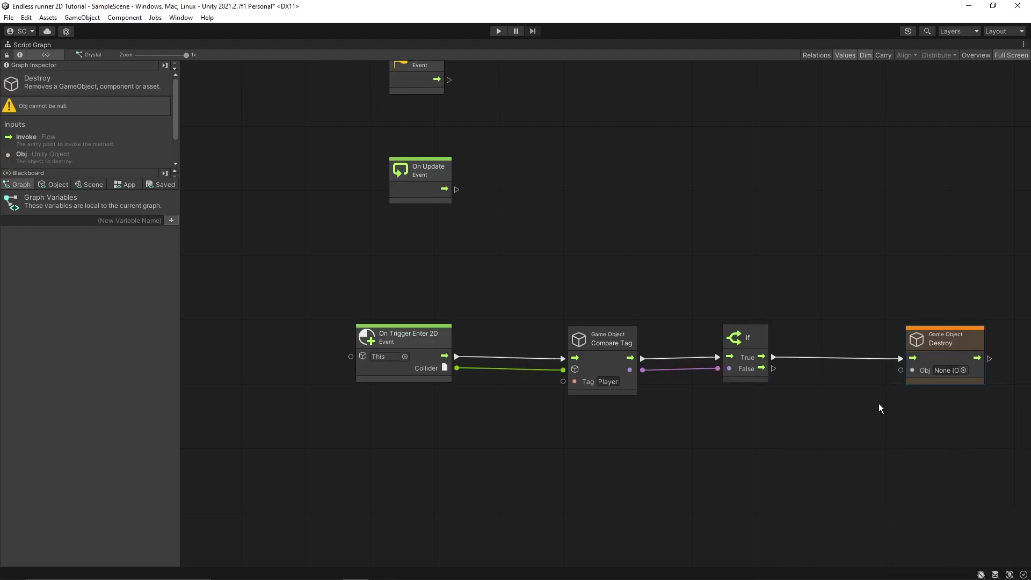
# Step: Connect a This node to Destroy's Obj input and exit the full-screen graph view
pyautogui.moveTo(901, 370); pyautogui.dragTo(846, 429)
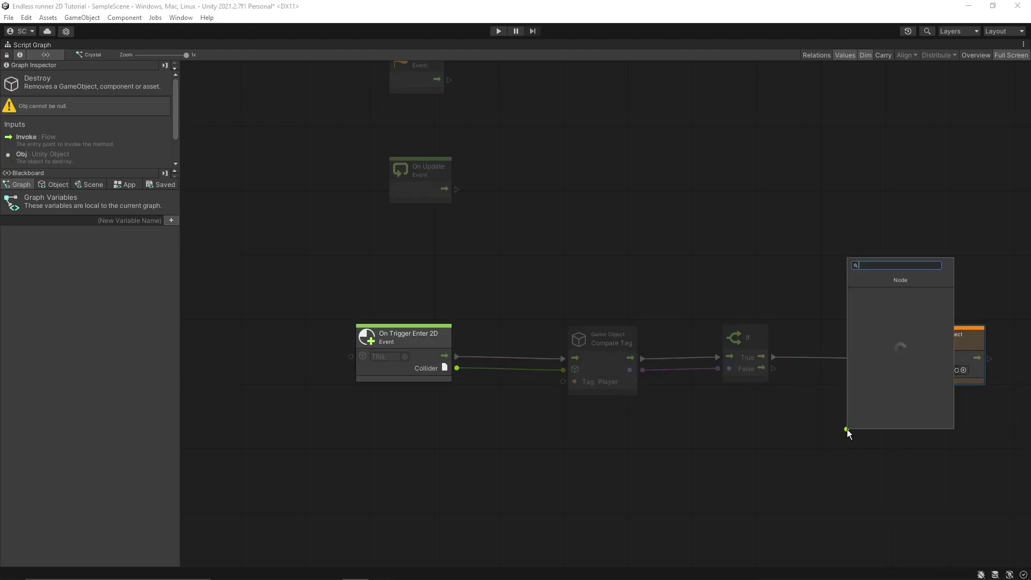
pyautogui.write('thuis')
pyautogui.press('BackSpace')
pyautogui.press('BackSpace')
pyautogui.press('BackSpace')
pyautogui.write('s')
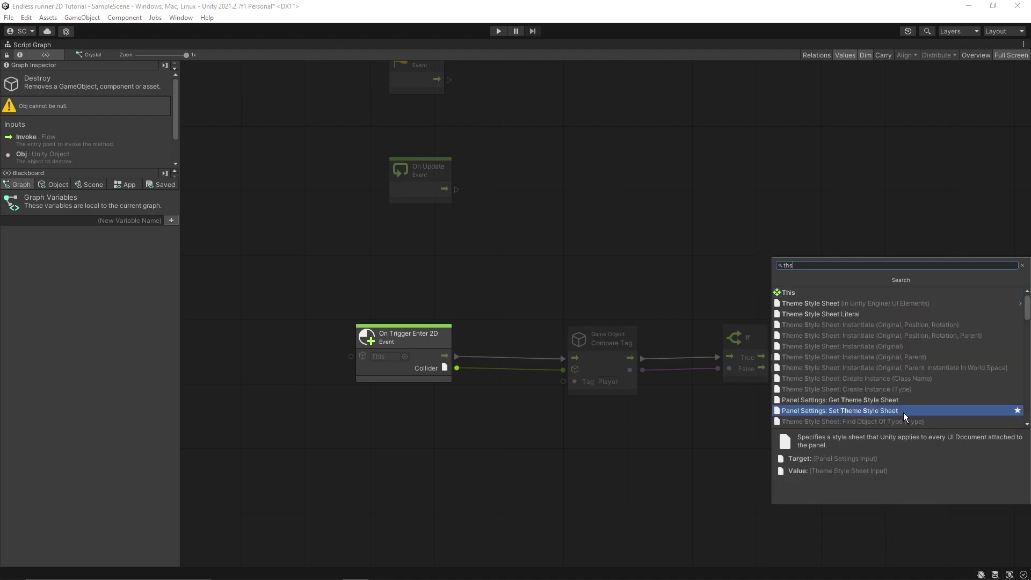
pyautogui.click(823, 292)
pyautogui.moveTo(922, 419); pyautogui.dragTo(828, 444, button='middle')
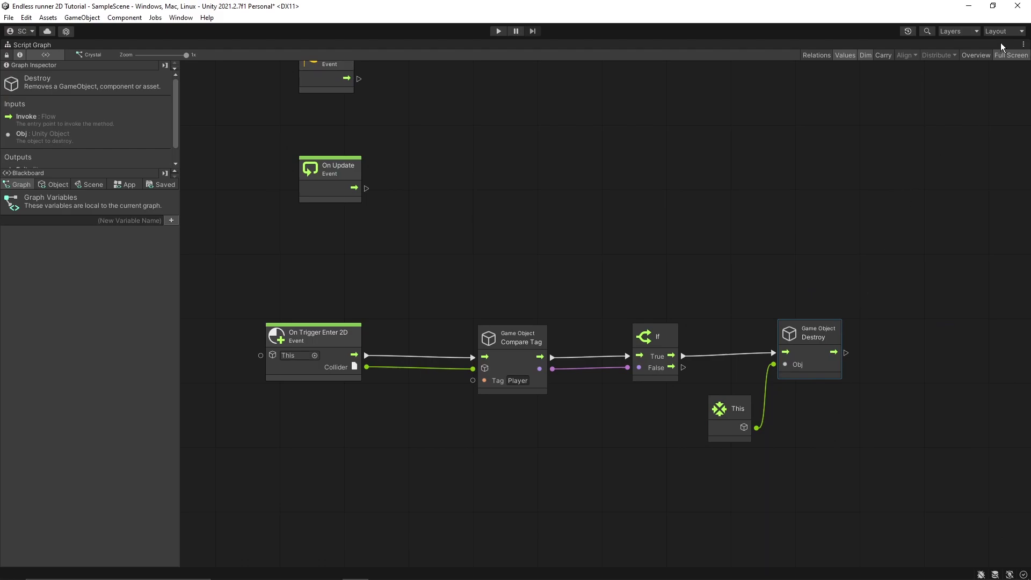
pyautogui.click(1011, 55)
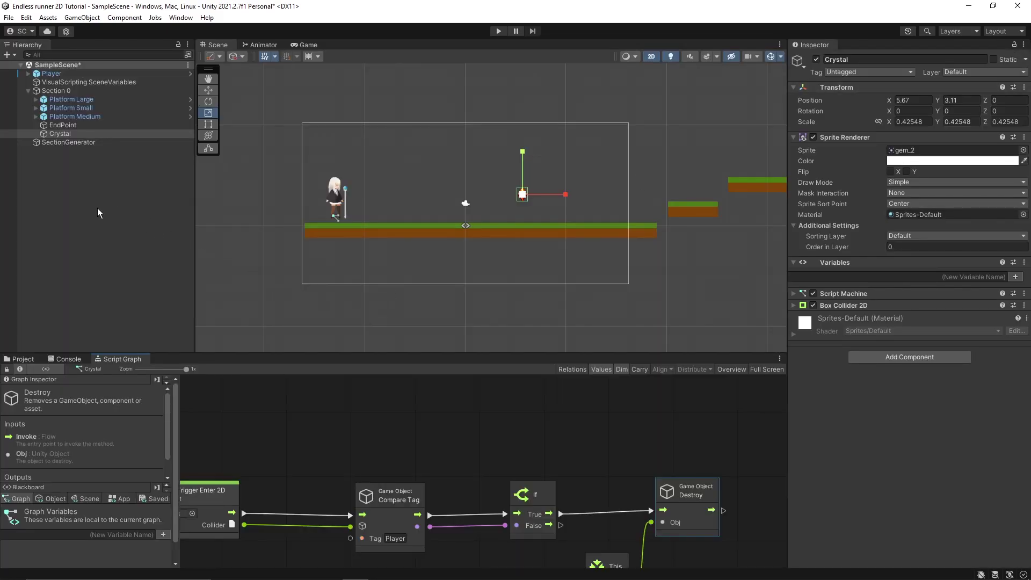
# Step: Give the Player object the 'Player' tag and enter Play mode to test
pyautogui.click(88, 188)
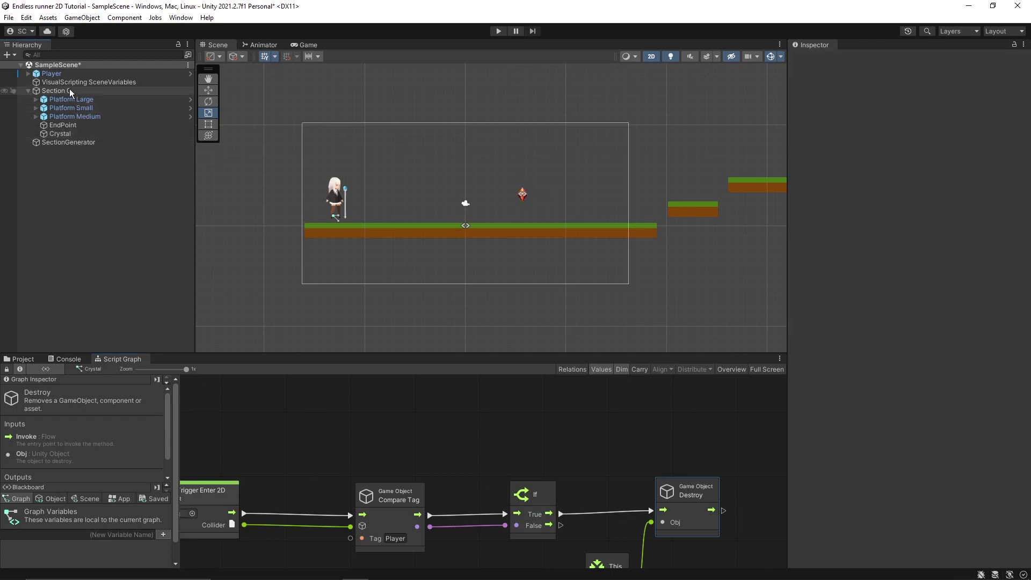
pyautogui.click(59, 74)
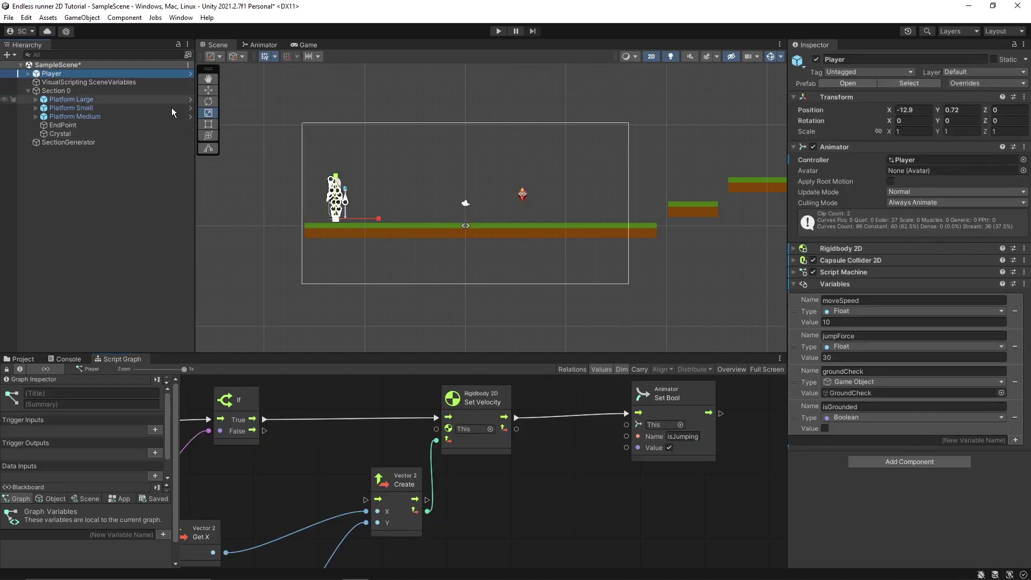
pyautogui.click(854, 72)
pyautogui.click(868, 145)
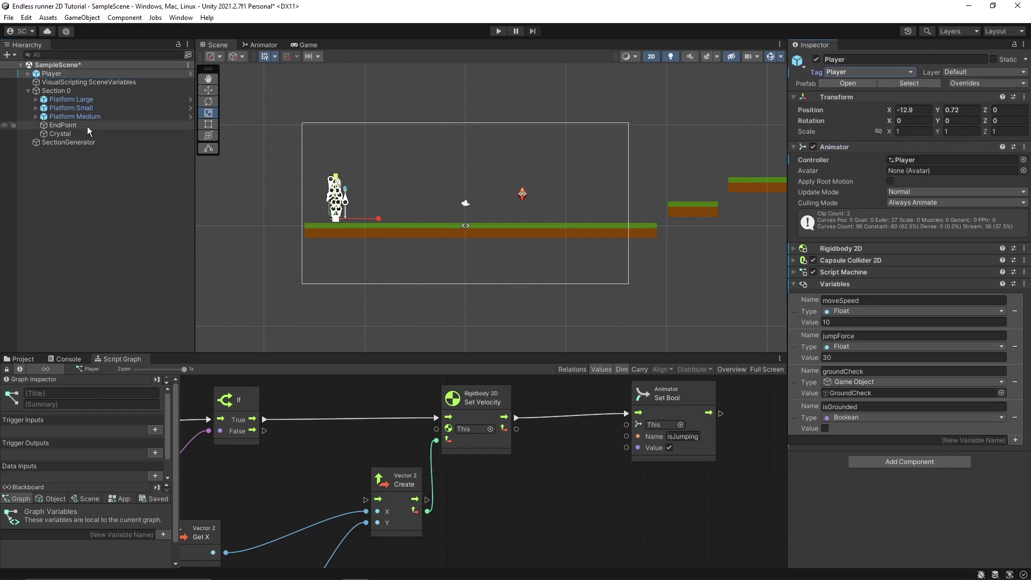
pyautogui.click(498, 31)
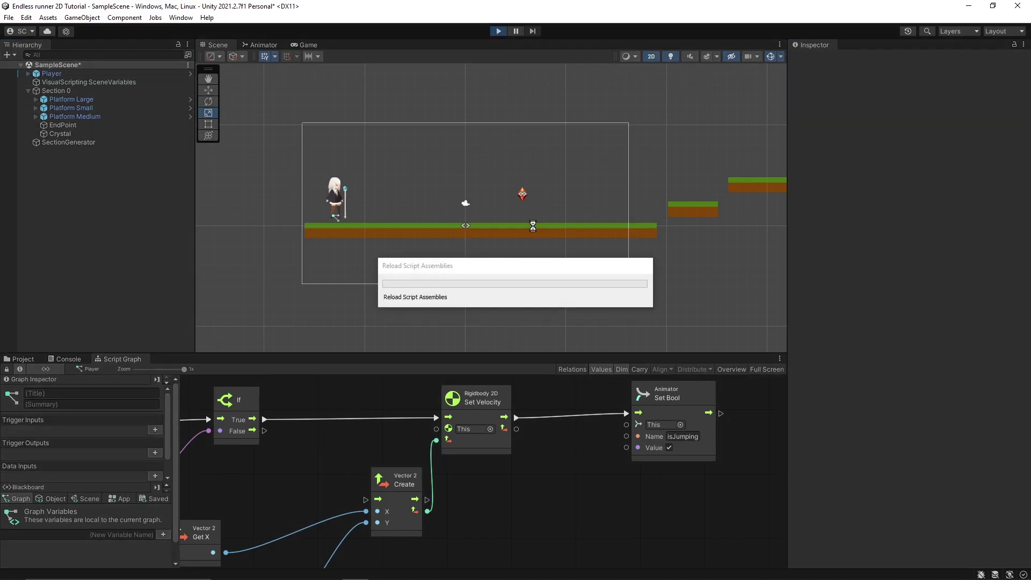